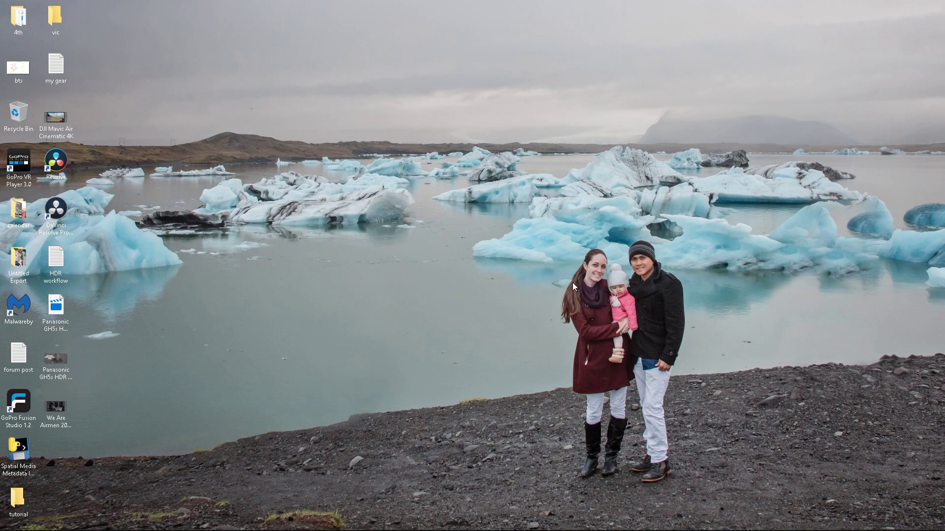
Step: Switch HDR and WCG on in Windows Display settings and keep the new display setting
right_click(487, 282)
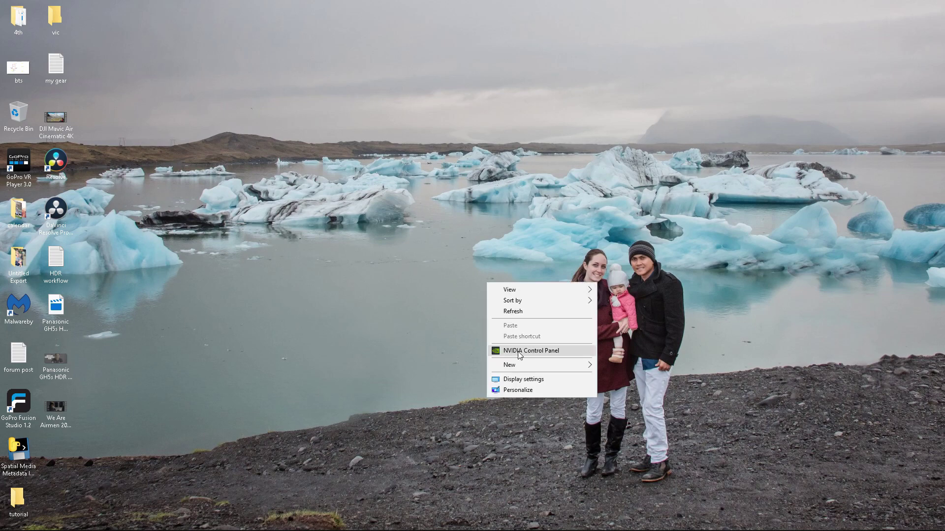
click(519, 376)
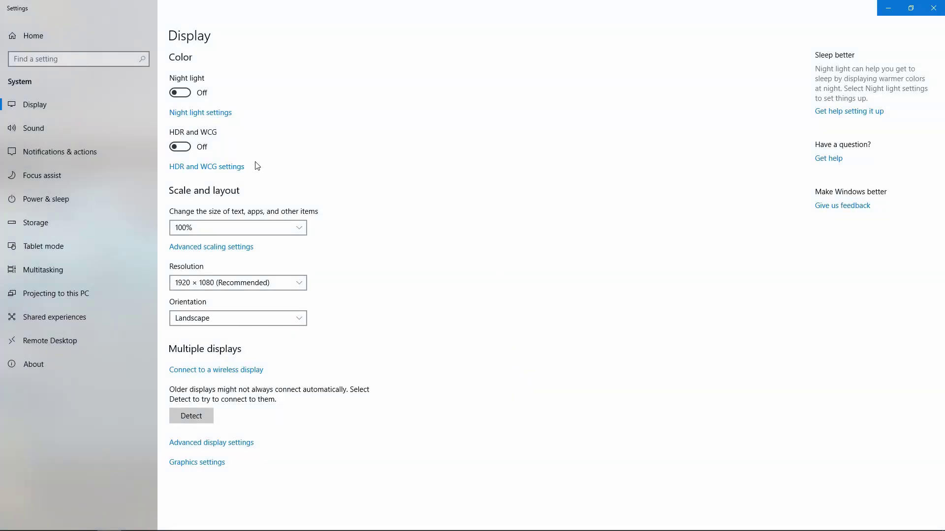
click(187, 147)
click(189, 148)
click(183, 147)
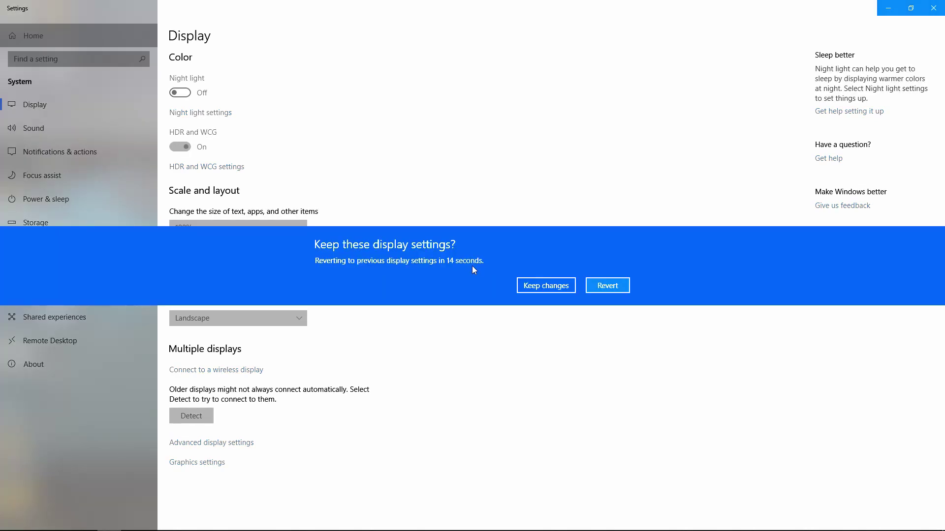
click(570, 285)
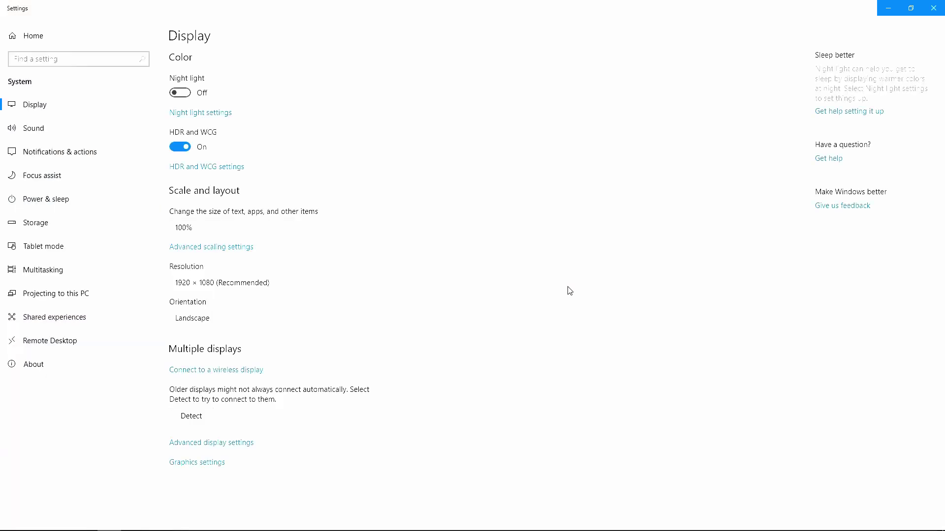
Step: Close Windows Settings and restore the DaVinci Resolve window with the HDR tut project
click(929, 10)
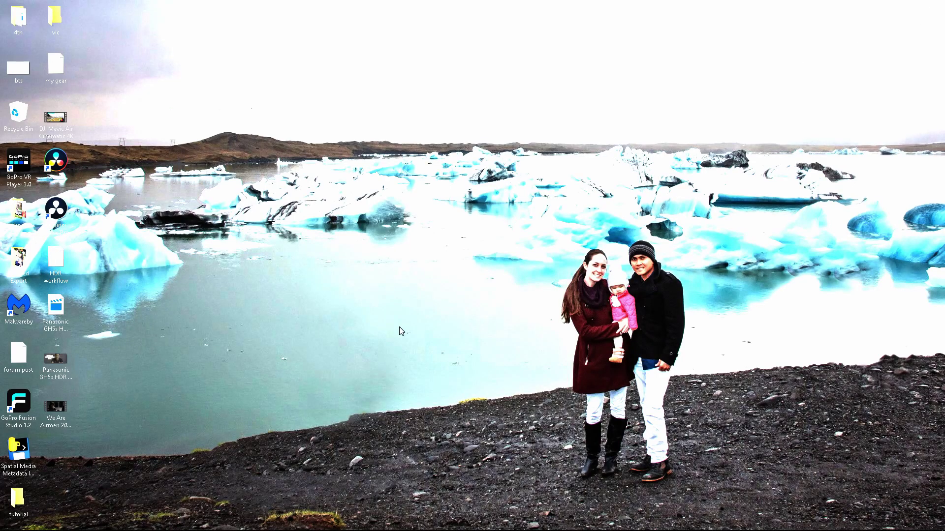
mouse_move(128, 530)
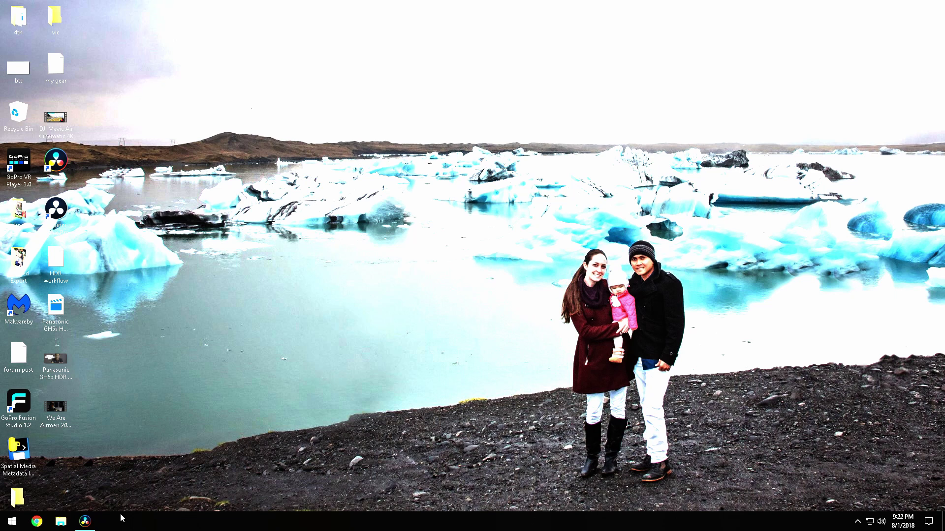
click(91, 524)
mouse_move(91, 525)
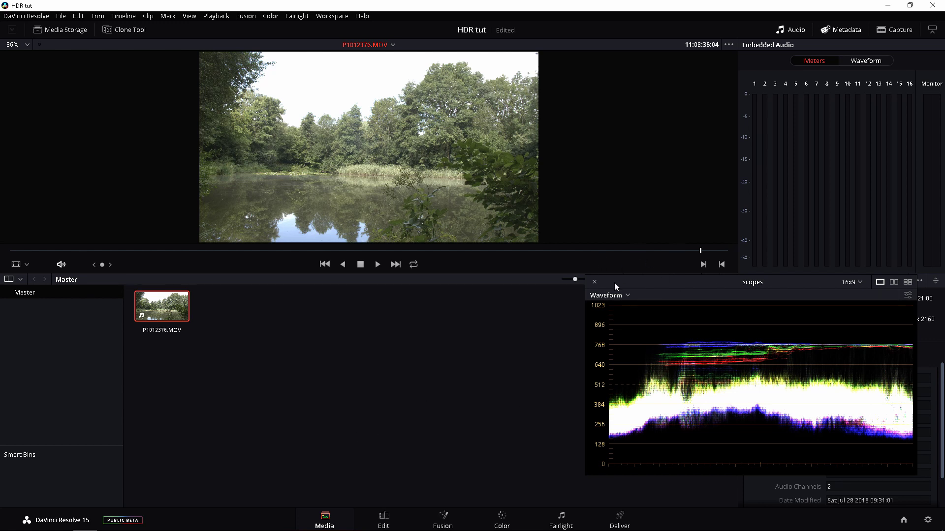
Step: Enable HDR scopes for ST.2084 in the user Color preferences and save them
key(ctrl+shift+w)
key(ctrl+shift+w)
click(49, 19)
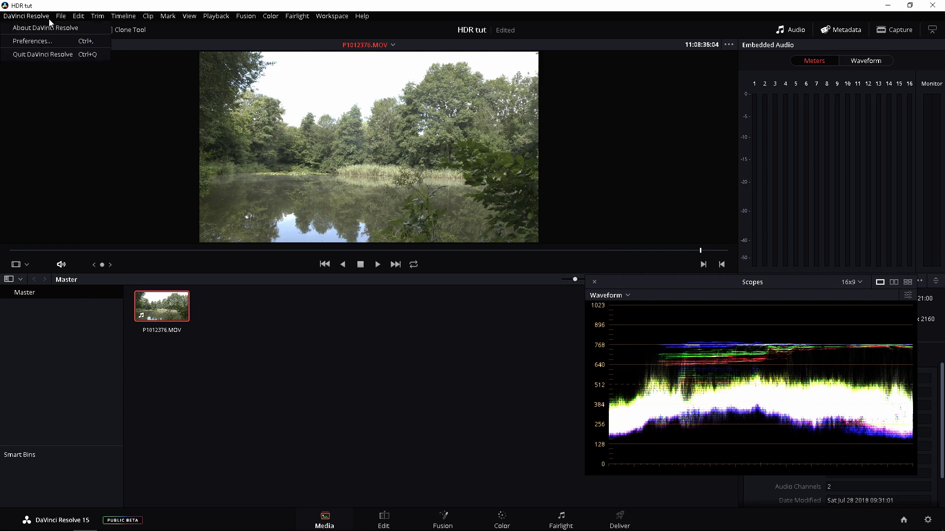
click(33, 41)
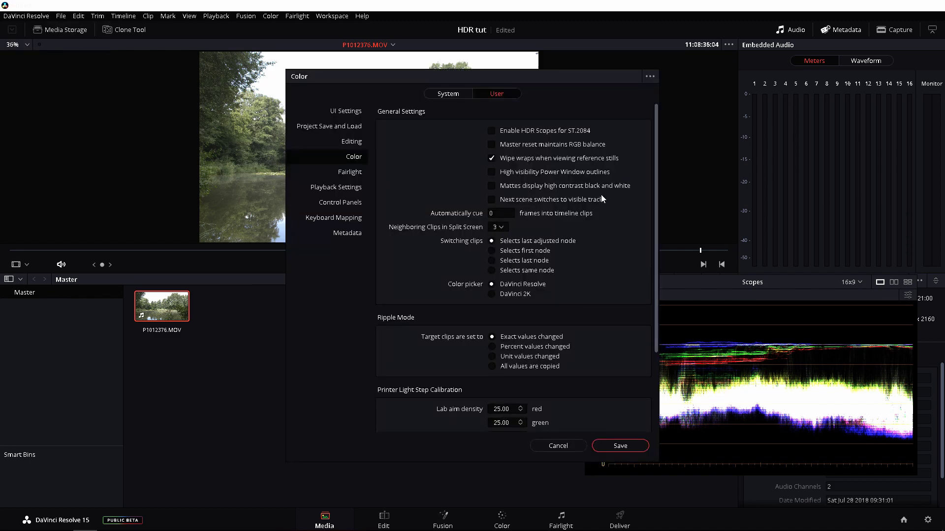
click(462, 96)
click(494, 96)
click(605, 450)
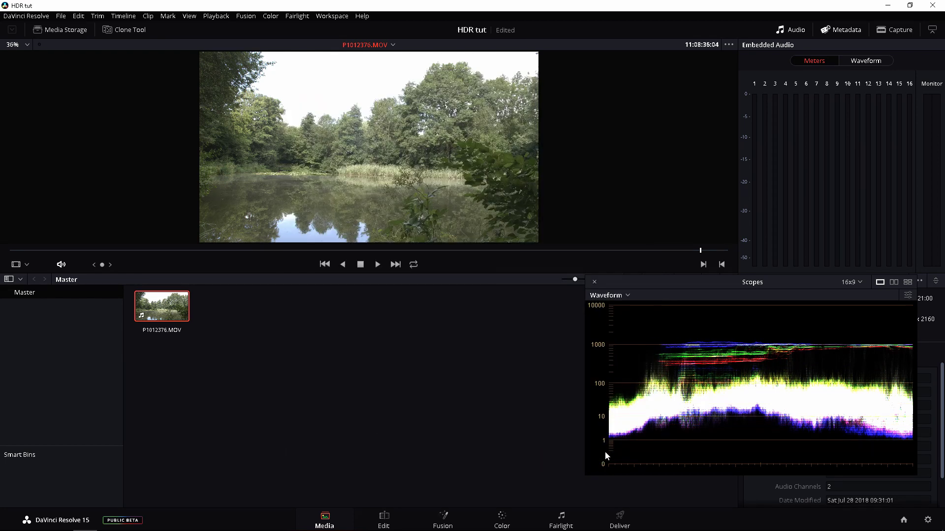
Step: Set color science to DaVinci YRGB Color Managed with separate color space and gamma
click(928, 520)
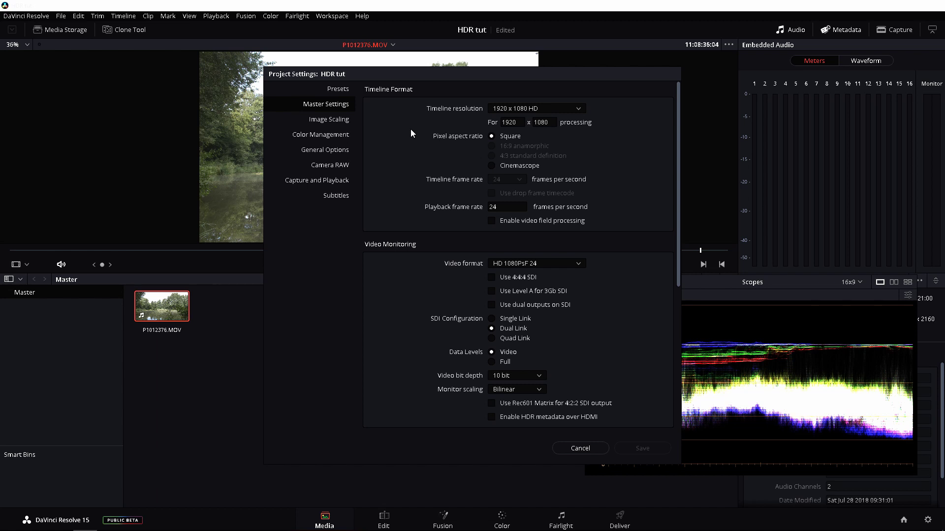
click(341, 139)
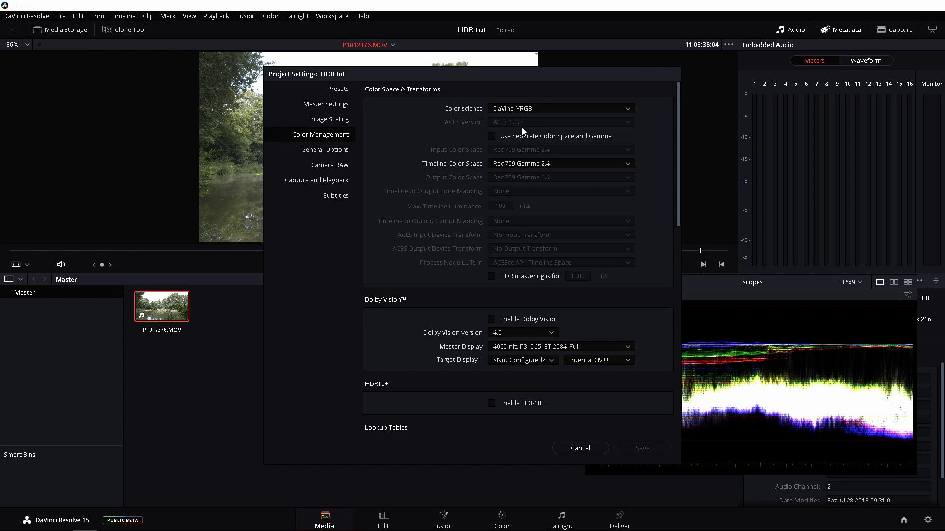
click(523, 110)
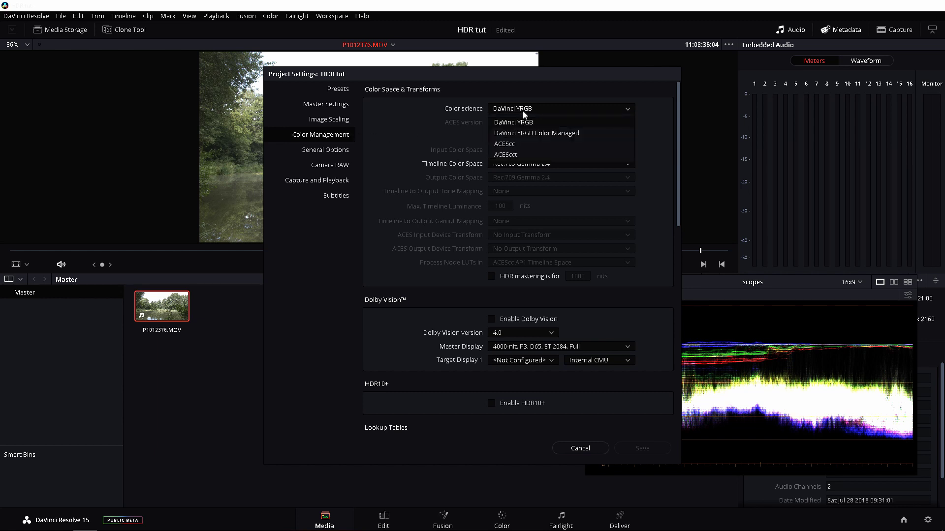
click(524, 134)
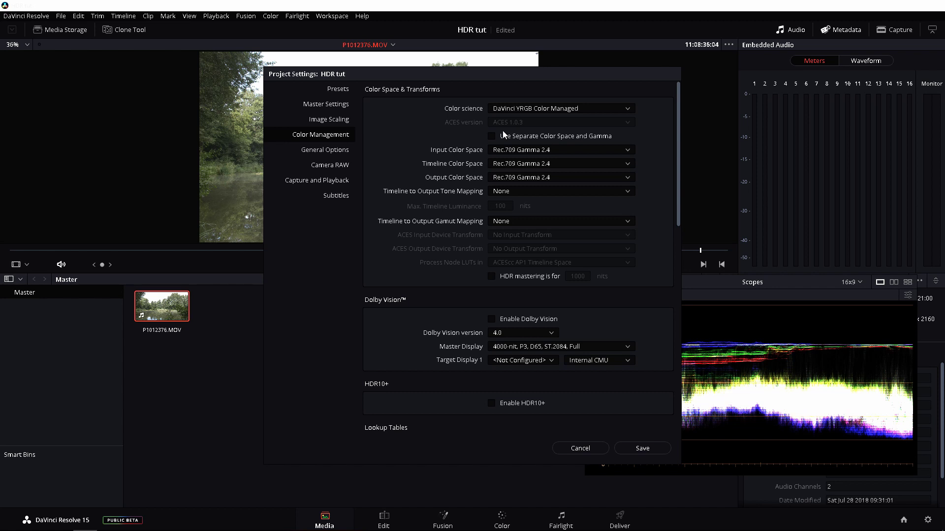
click(492, 139)
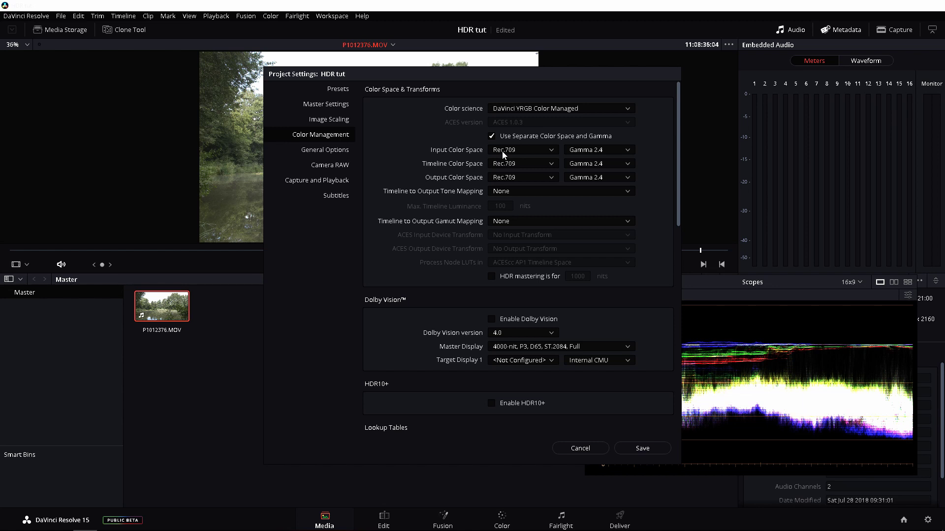
Step: Set the input color space to Panasonic V-Gamut and input gamma to Panasonic V-Log
click(503, 155)
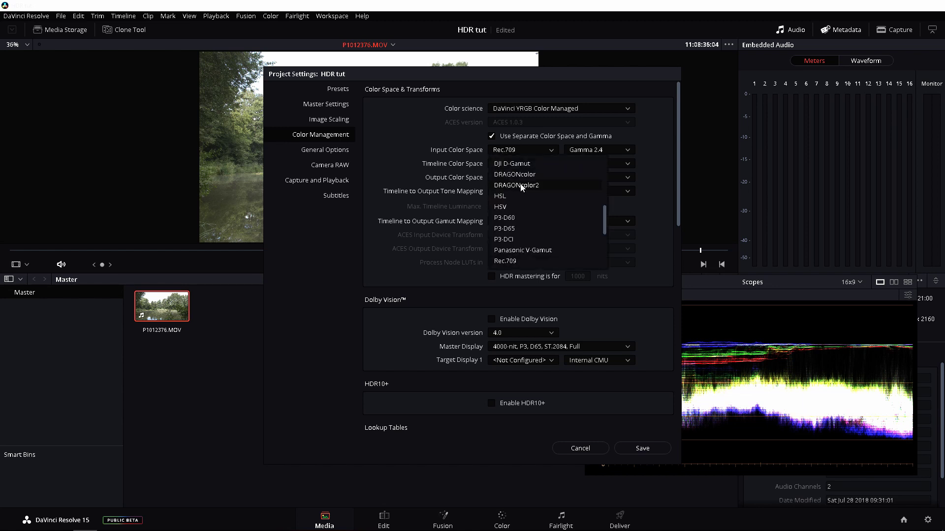
click(537, 251)
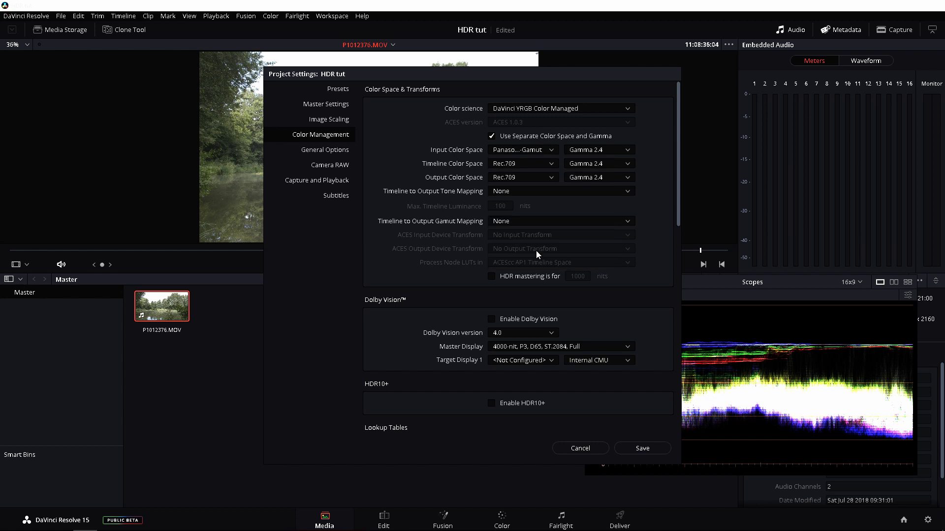
click(590, 149)
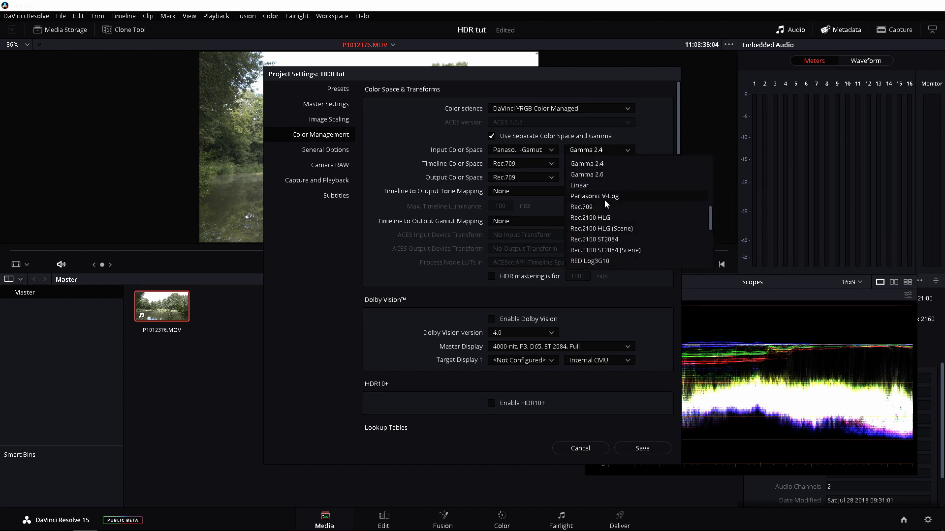
click(602, 198)
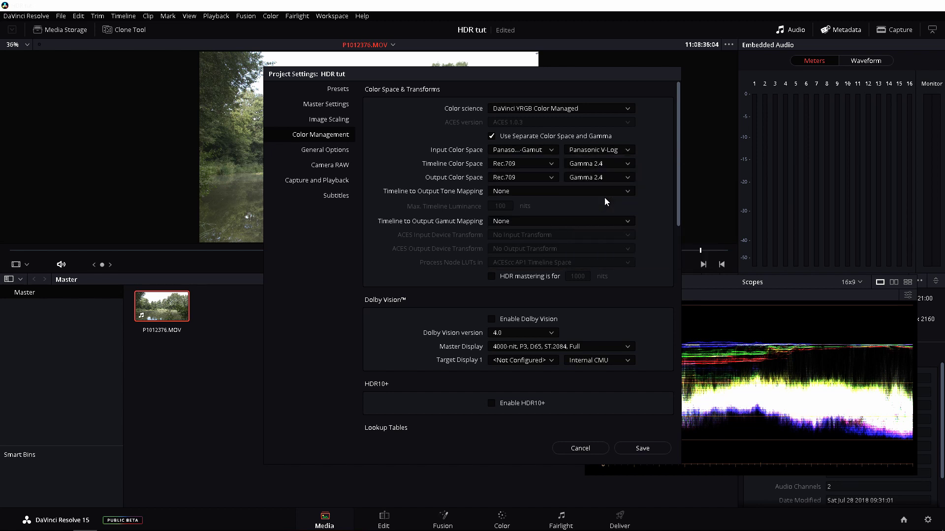
Step: Set the timeline color space to Rec.2020 and timeline gamma to ST2084 1000 nit
click(526, 173)
scroll(539, 216, up, 1)
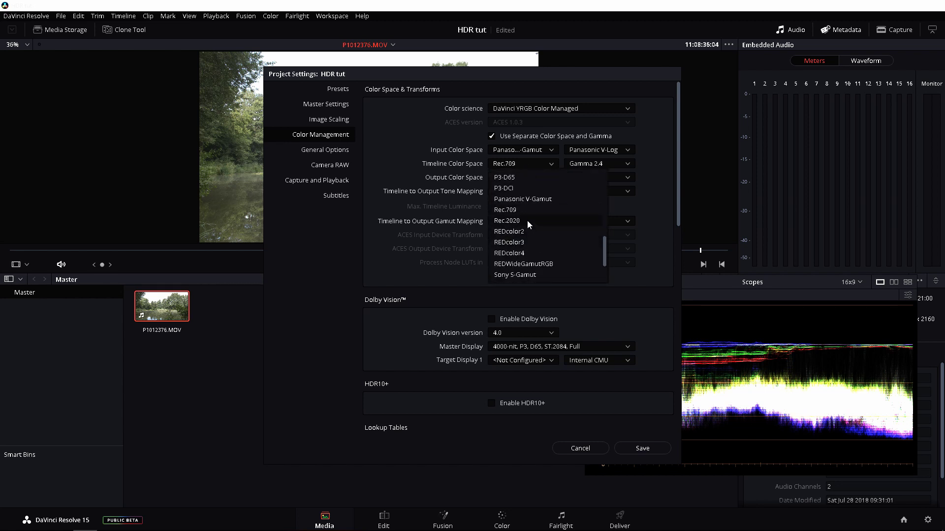
click(527, 221)
click(577, 170)
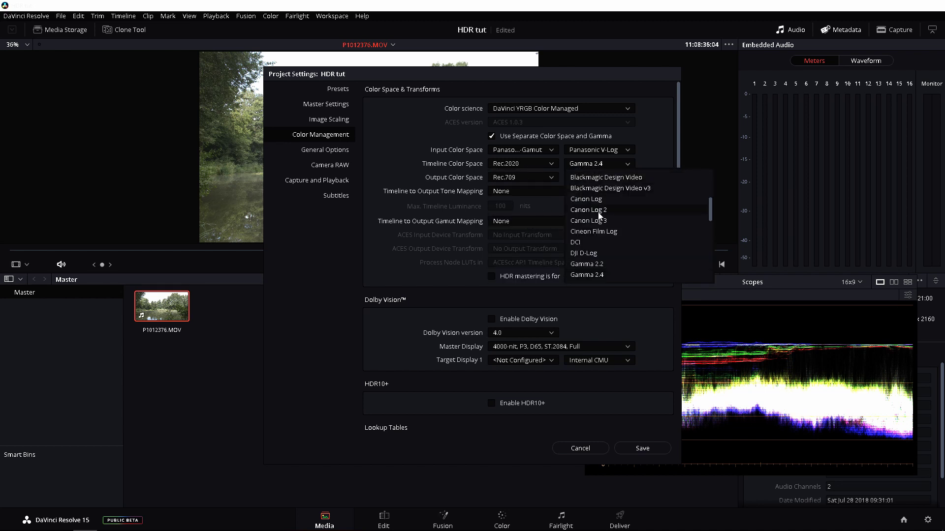
scroll(598, 227, down, 3)
scroll(598, 227, down, 3)
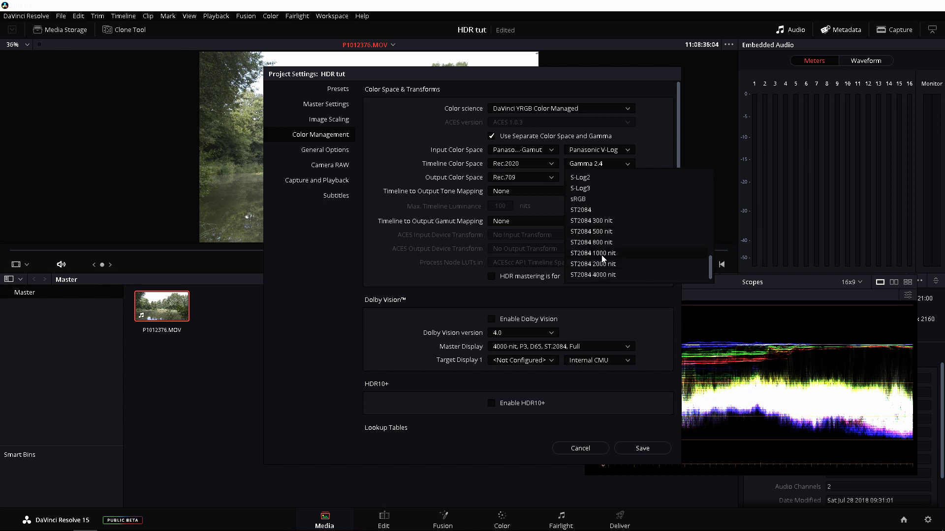
click(603, 254)
Step: Set output to Rec.2020 with ST2084 1000 nit gamma and enable HDR mastering at 1000 nits
click(534, 184)
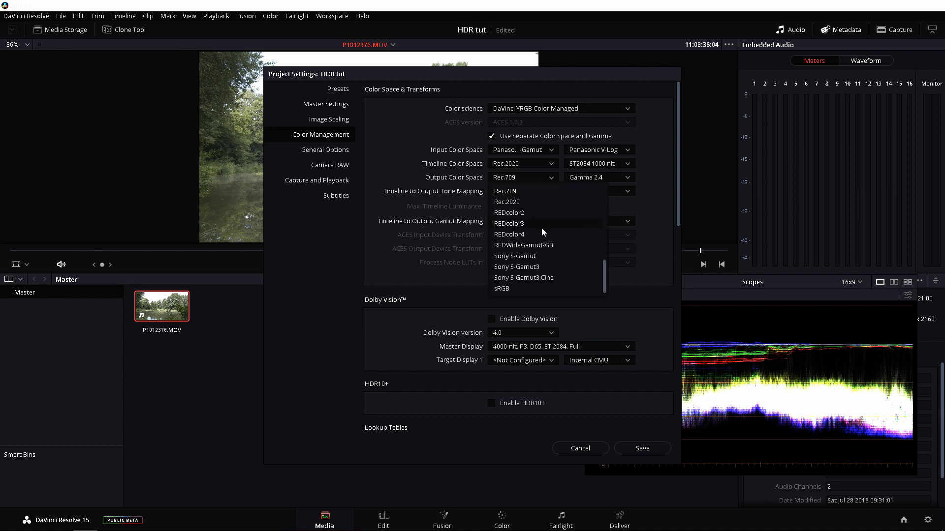
click(538, 204)
click(596, 181)
scroll(608, 236, down, 5)
scroll(611, 246, down, 3)
click(610, 289)
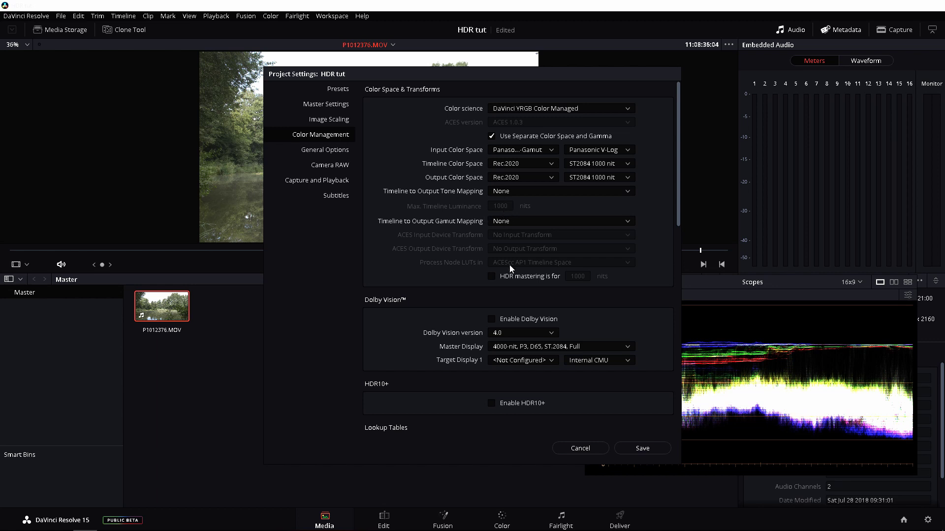
click(492, 277)
Step: Pick Arri Alexa LogC to Rec709 as the 3D color viewer LUT and save the project settings
drag(678, 222, 668, 327)
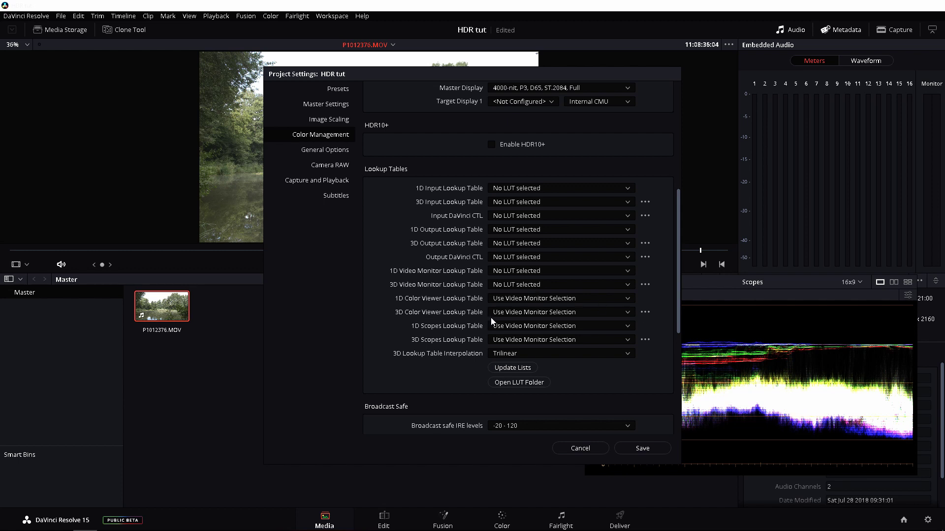
click(508, 315)
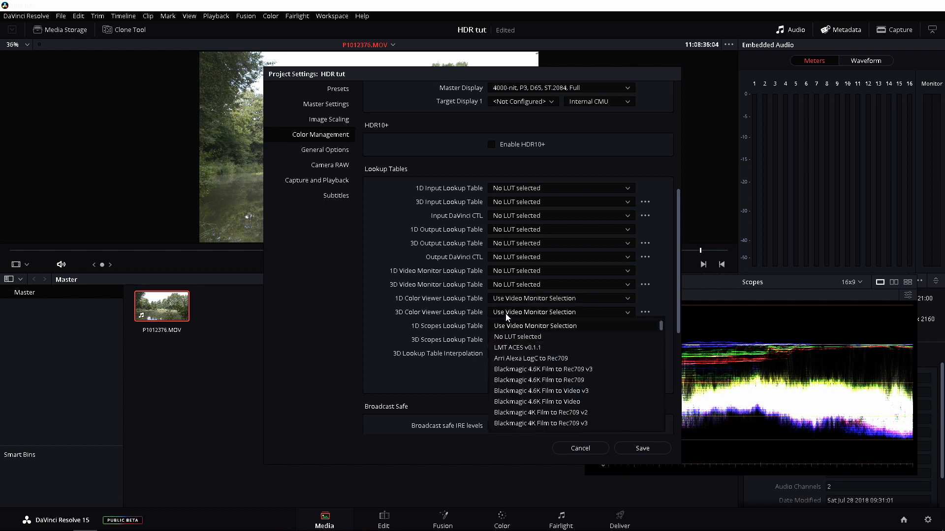
click(528, 360)
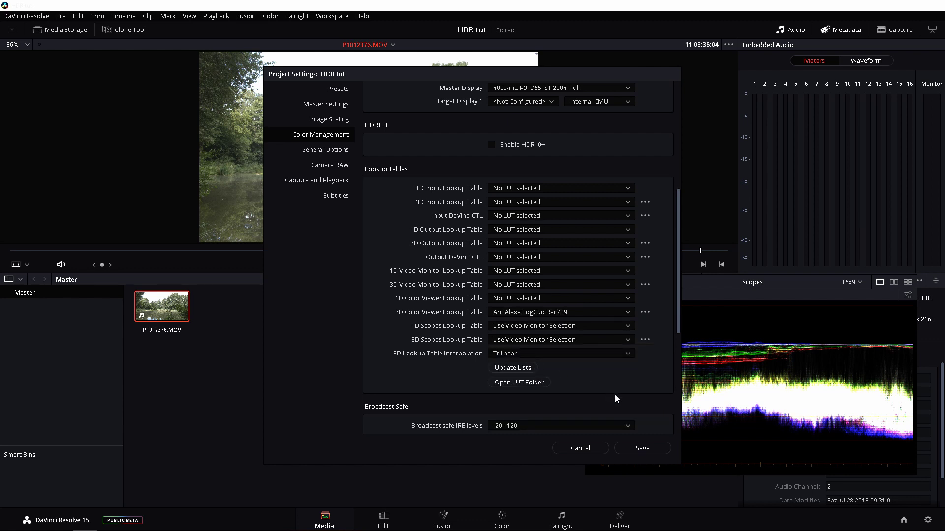
click(644, 448)
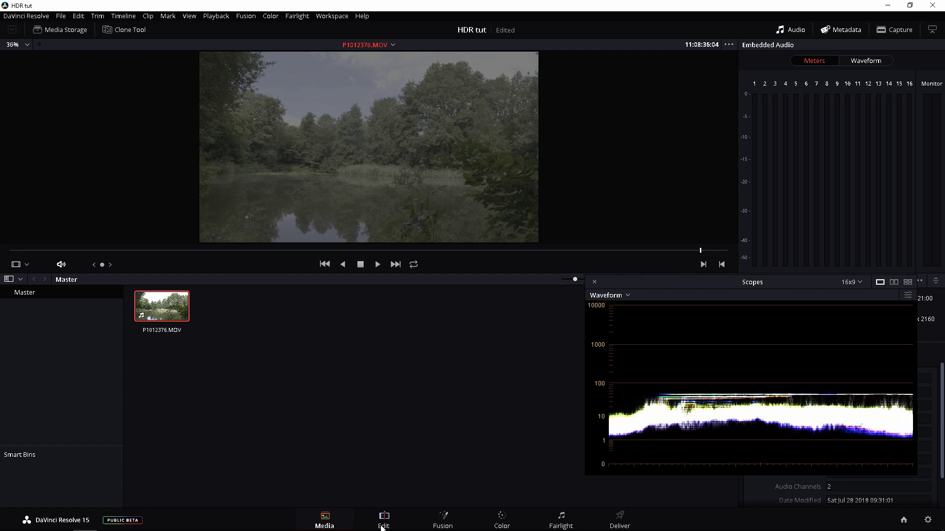
Step: Put the pond clip on a new timeline, park at 01:00:06:22, mute audio, and go to Color
click(383, 519)
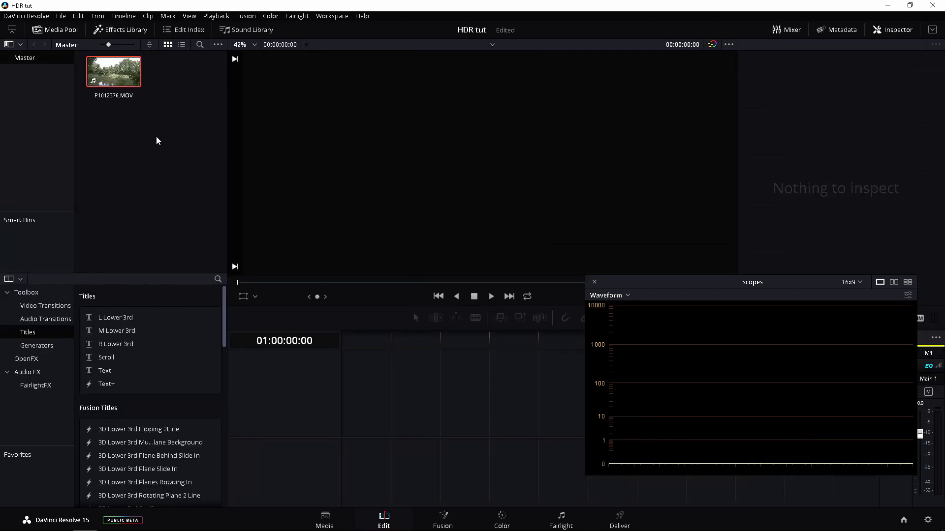
drag(131, 80, 342, 424)
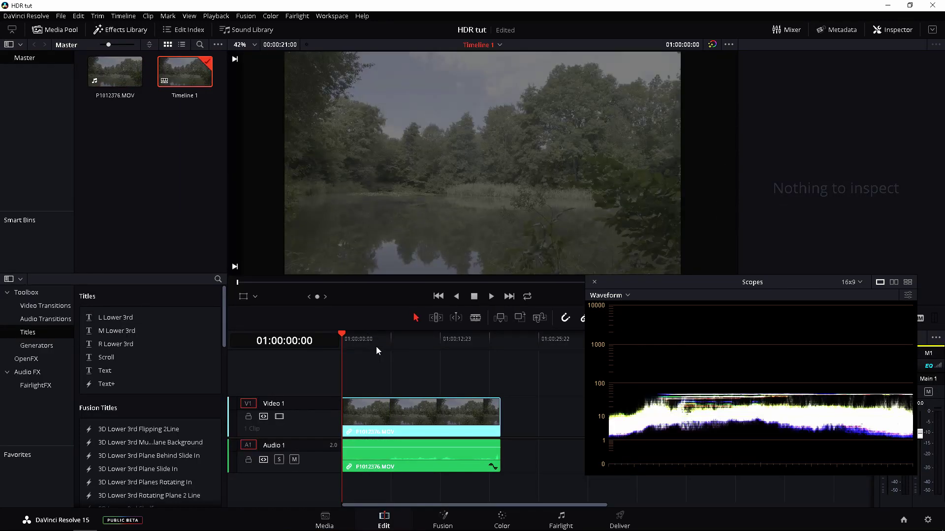
click(394, 339)
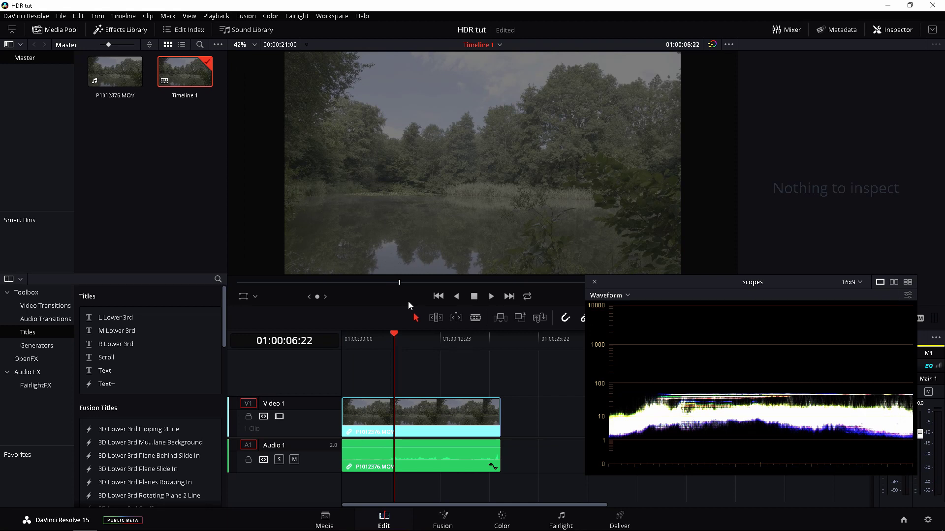
key(XF86AudioMute)
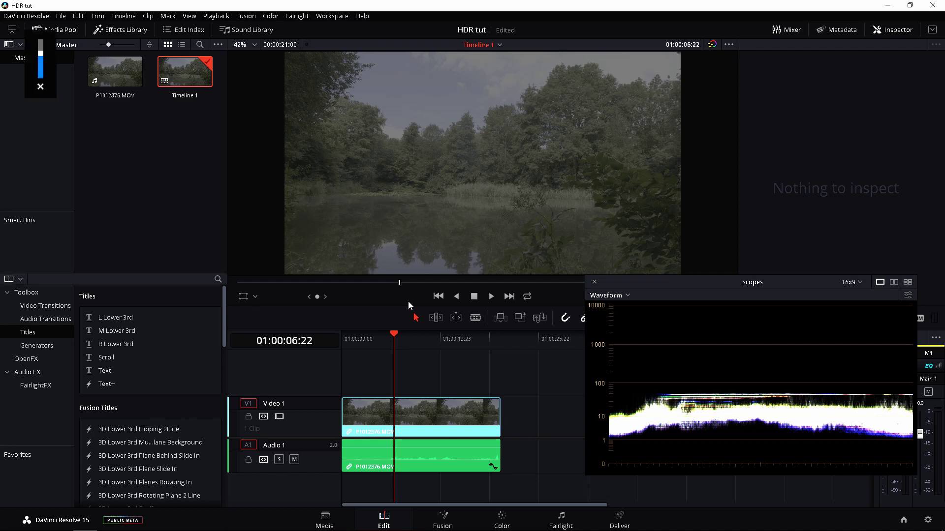
click(502, 520)
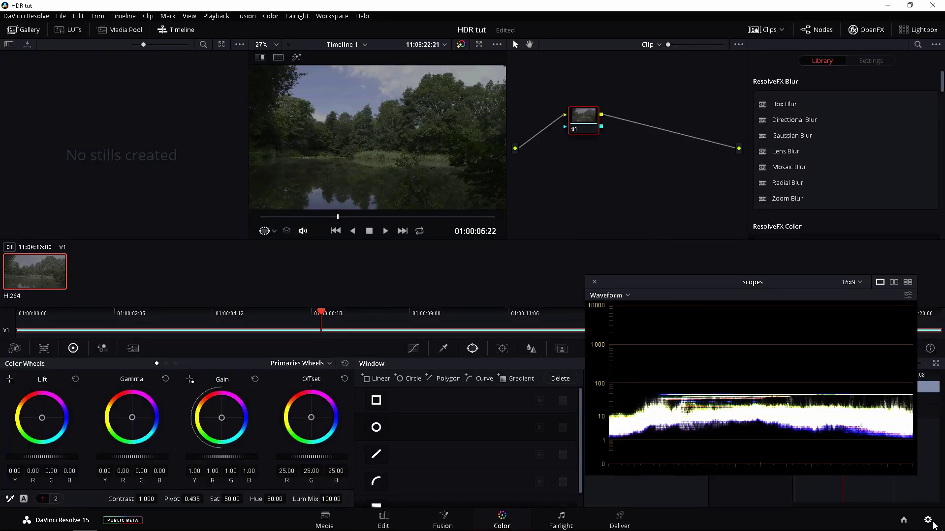
Step: Reset the viewer lookup table to Use Video Monitor Selection and save the project settings
click(928, 520)
click(585, 321)
click(581, 327)
click(642, 448)
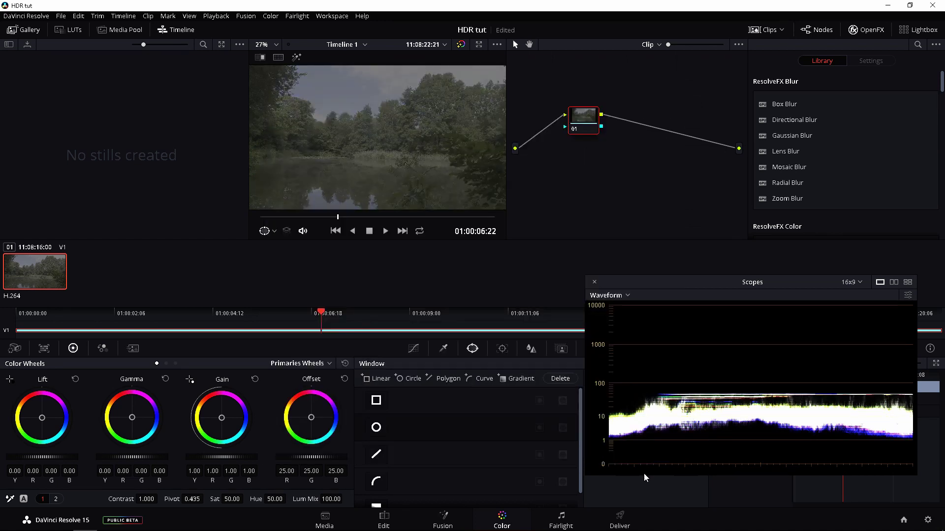
click(928, 521)
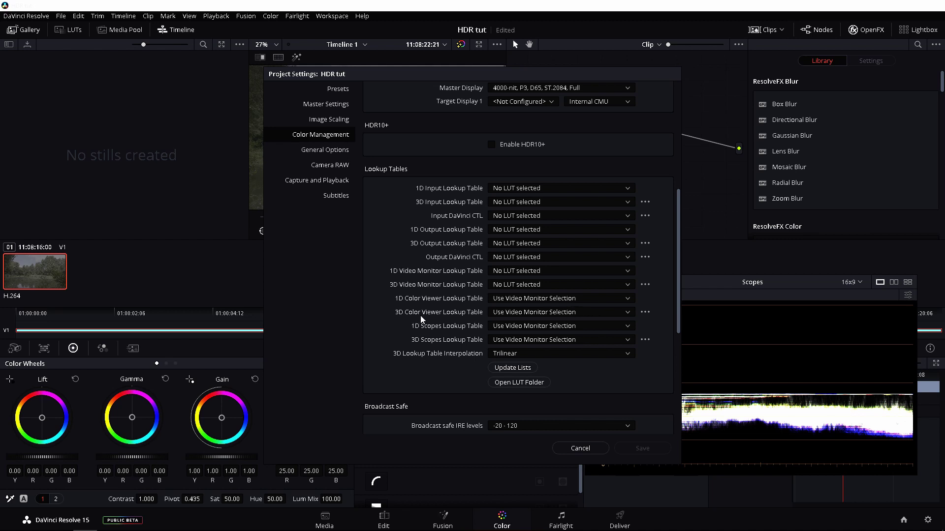
Step: Select Arri Alexa LogC to Rec709 again as the viewer LUT and save the settings
click(510, 319)
scroll(538, 367, down, 5)
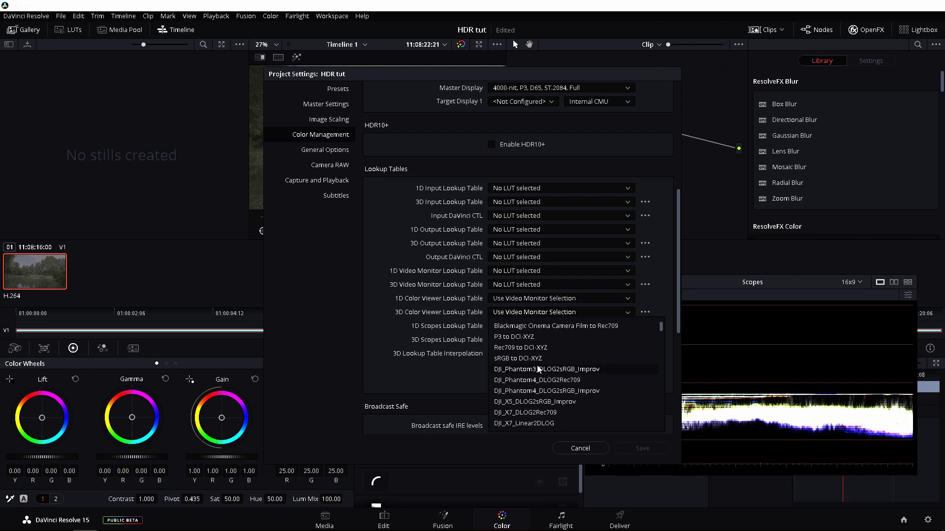
scroll(539, 372, up, 5)
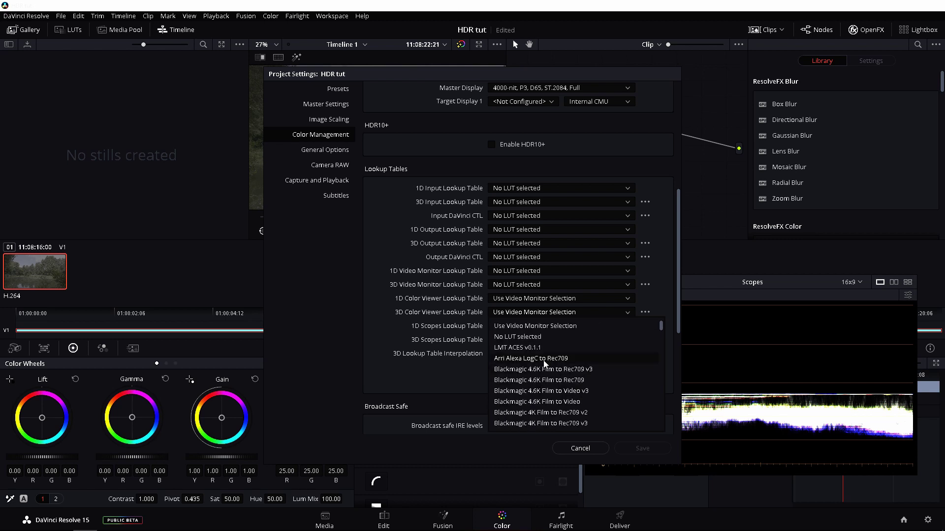
click(544, 363)
click(644, 447)
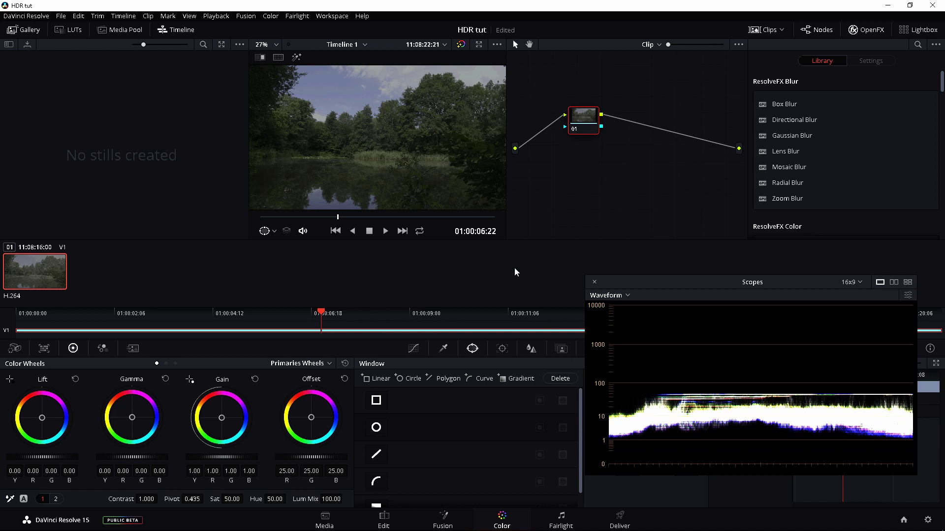
Step: Add serial nodes 02 and 03 after node 01 with Alt+S
key(alt+s)
key(alt+s)
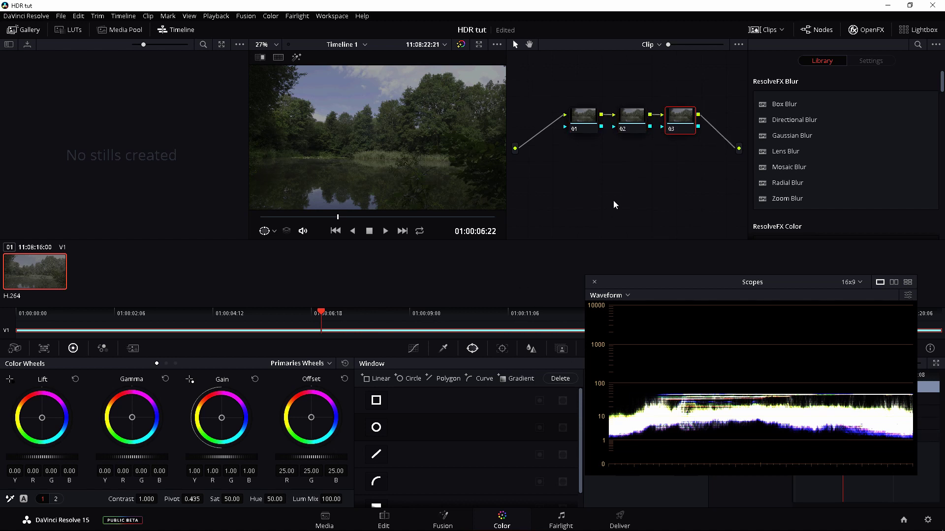
Step: Give node 01 contrast 1.204 and a lower pivot near 0.37, hiding the effects panel and widening the viewer
click(585, 123)
drag(147, 498, 161, 499)
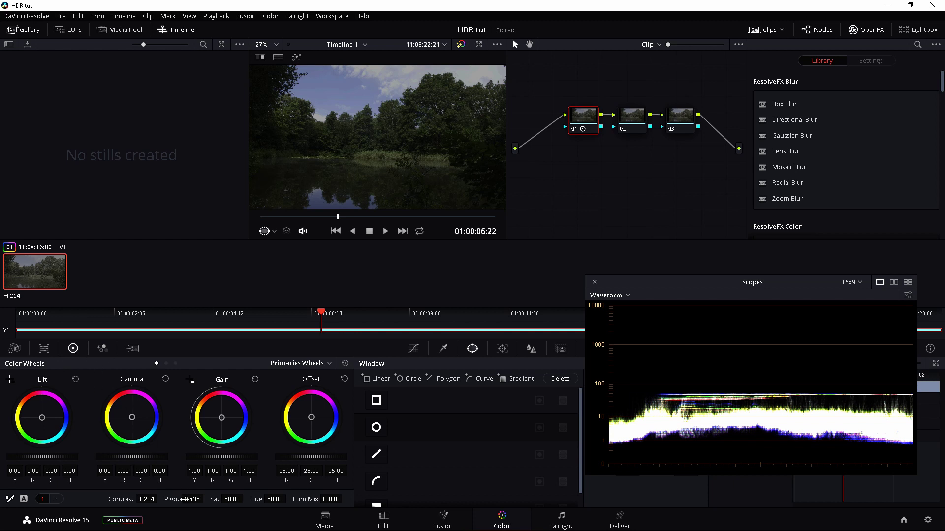
drag(192, 499, 206, 499)
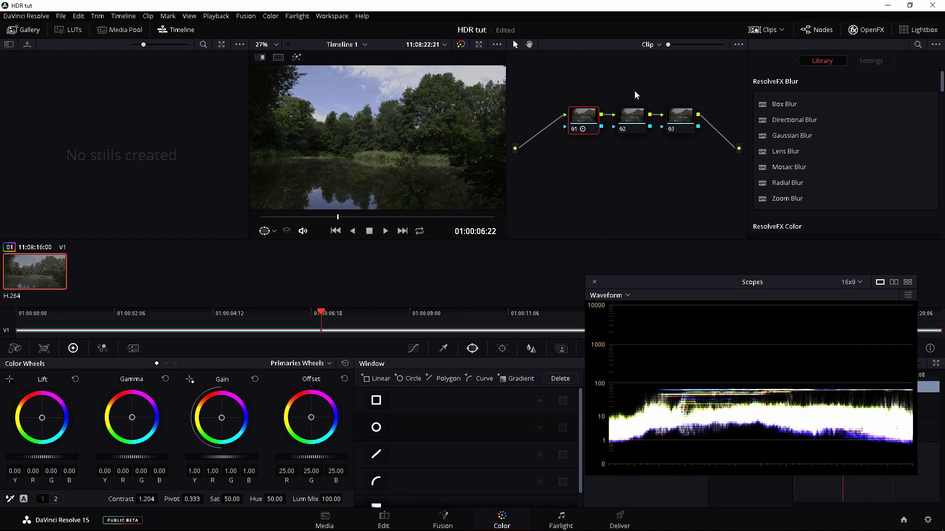
click(854, 31)
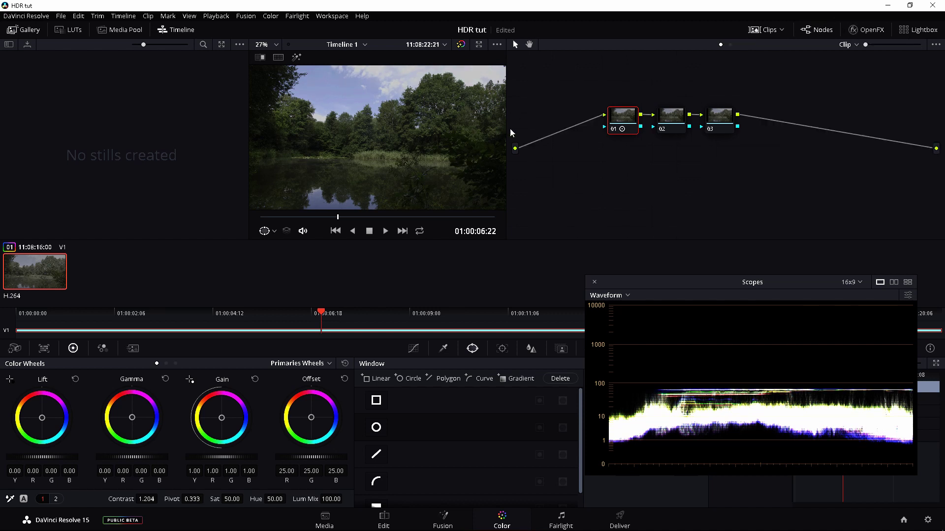
drag(506, 130, 563, 131)
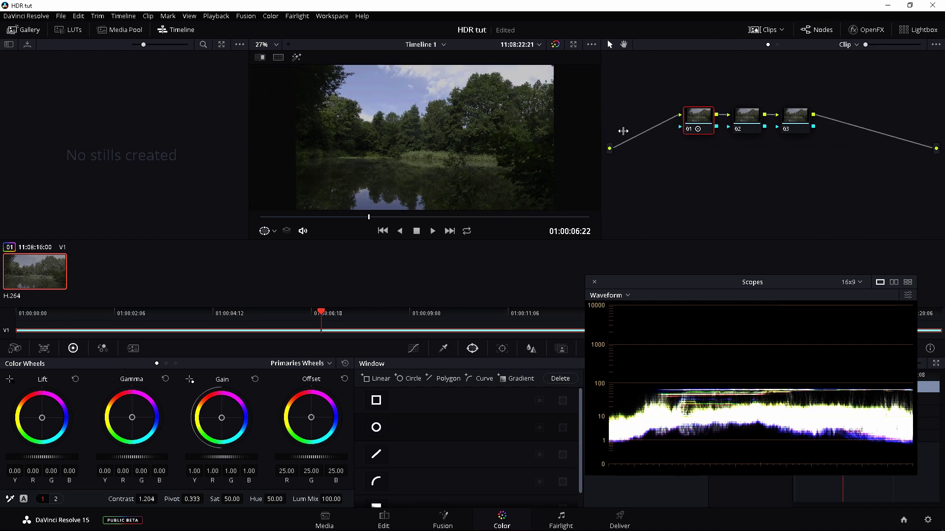
drag(623, 130, 641, 131)
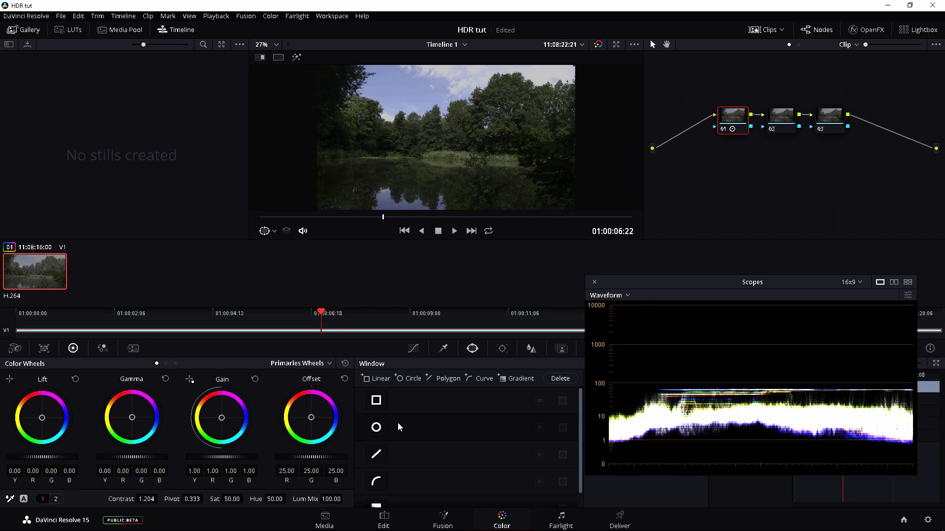
drag(192, 499, 207, 499)
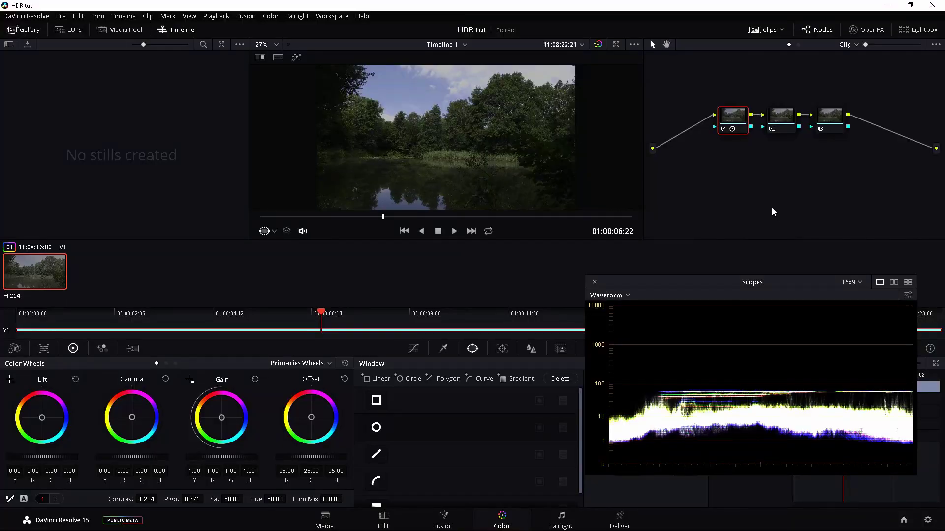
Step: Put node 02 in HDR mode with gain 1.27, then raise node 01's pivot to 0.433
click(780, 127)
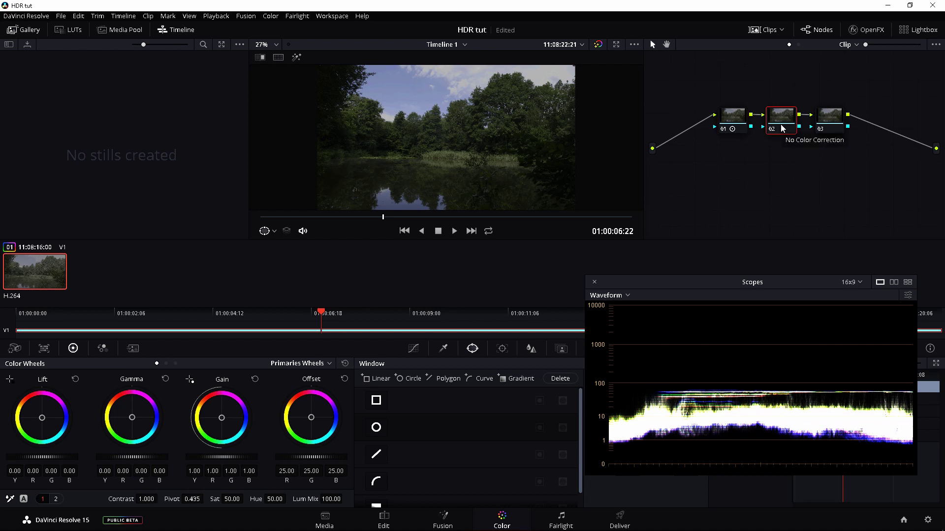
right_click(783, 128)
click(806, 207)
drag(222, 457, 268, 456)
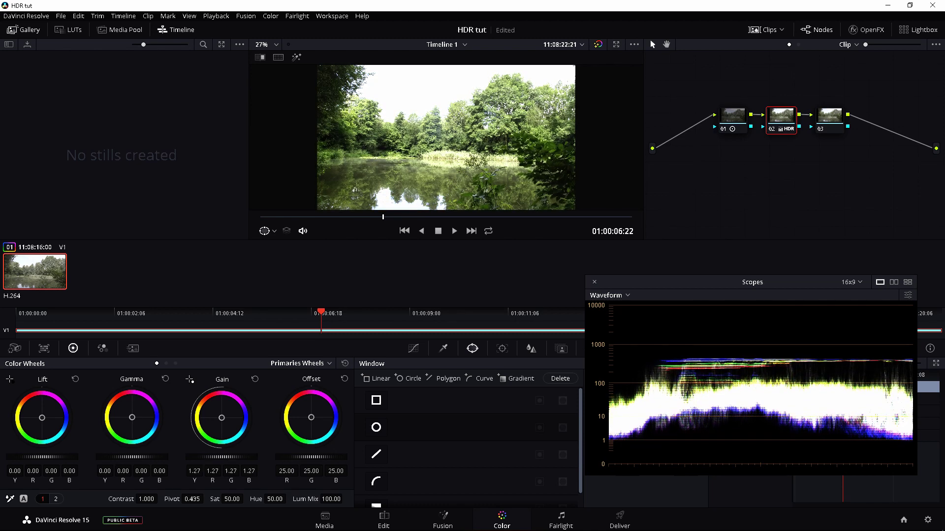
click(729, 117)
mouse_move(191, 499)
mouse_down()
mouse_move(221, 499)
mouse_move(205, 498)
mouse_up()
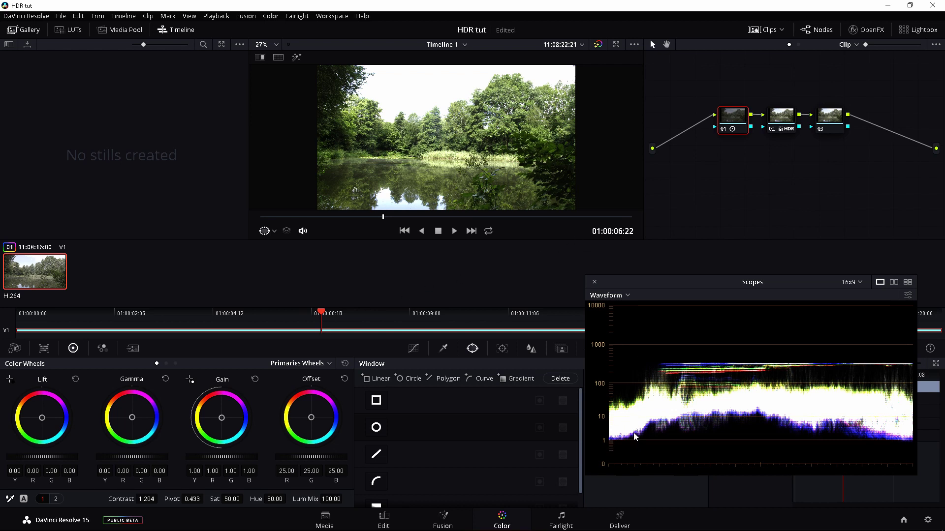
Step: Lower node 03's lift slightly, raise node 02's gain to 1.29, and view the clip full screen
click(831, 124)
drag(57, 458, 48, 459)
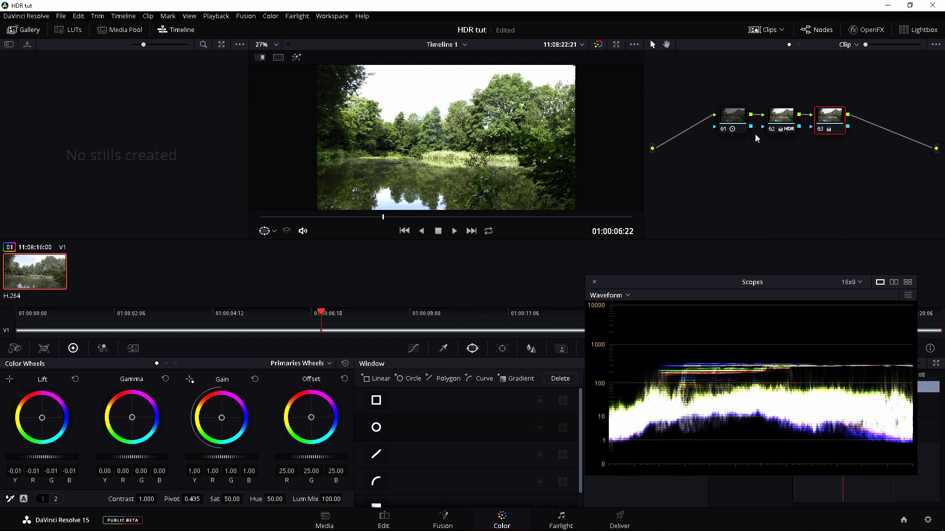
click(788, 121)
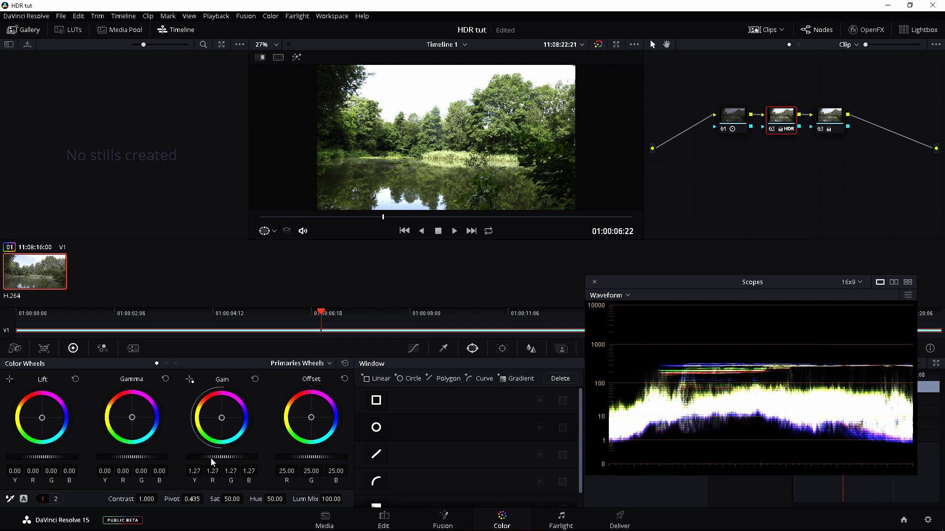
drag(221, 457, 230, 457)
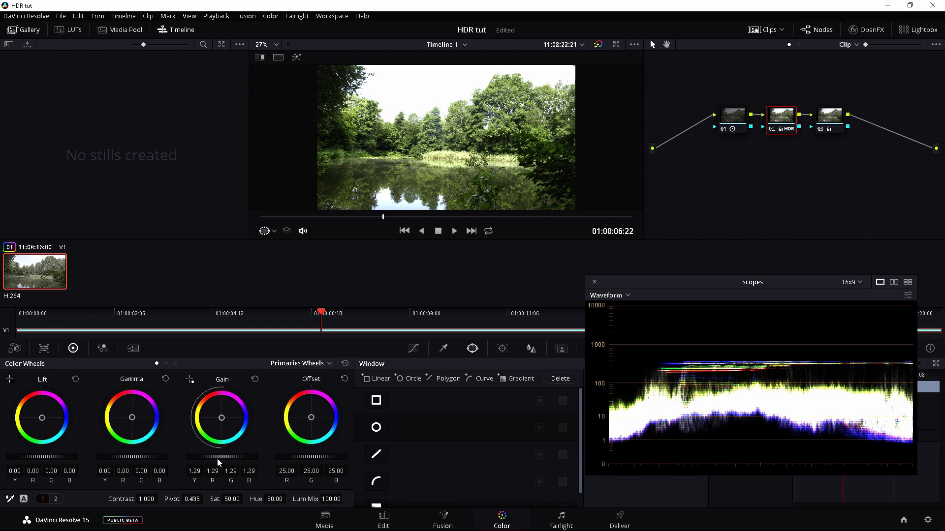
key(ctrl+f)
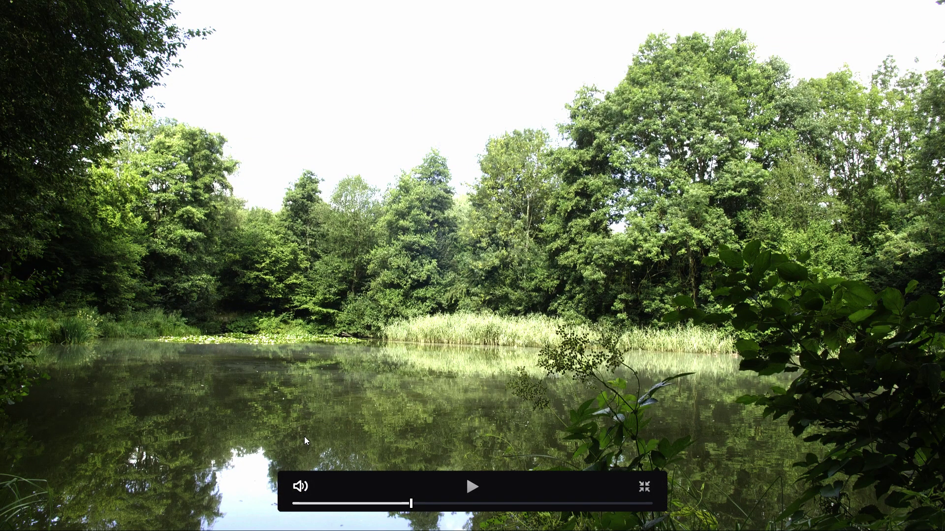
Step: Exit the full-screen cinema viewer with Escape to return to the Color page
key(Escape)
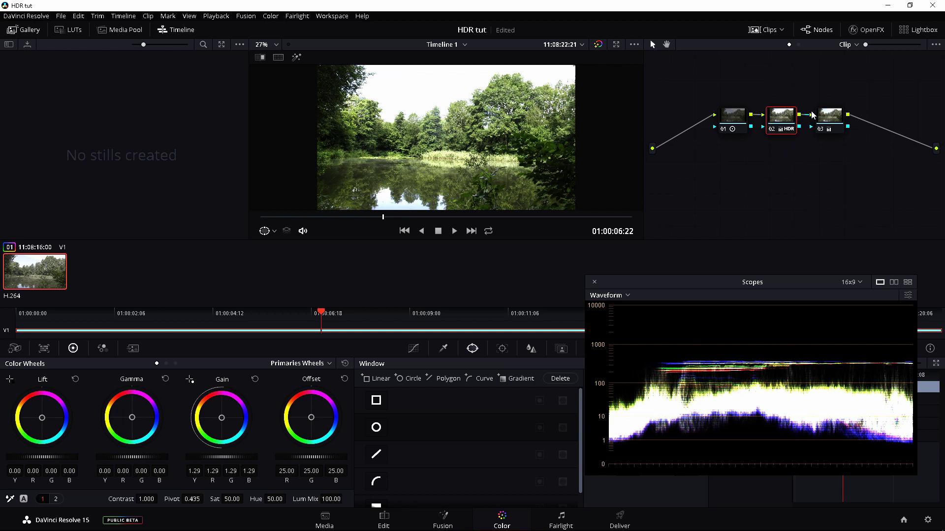
Step: Add a Timeline-level node with saturation set to 48, then switch the node editor back to Clip
click(853, 45)
click(858, 70)
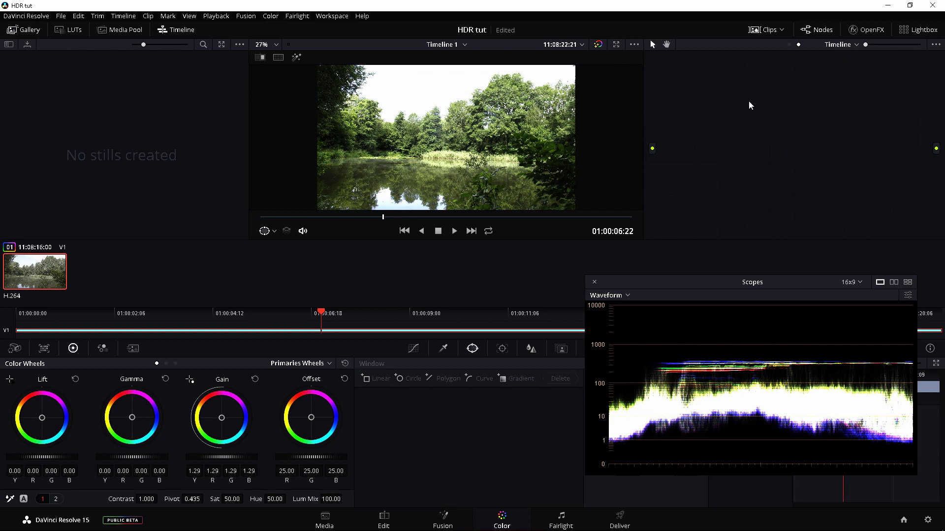
key(alt+s)
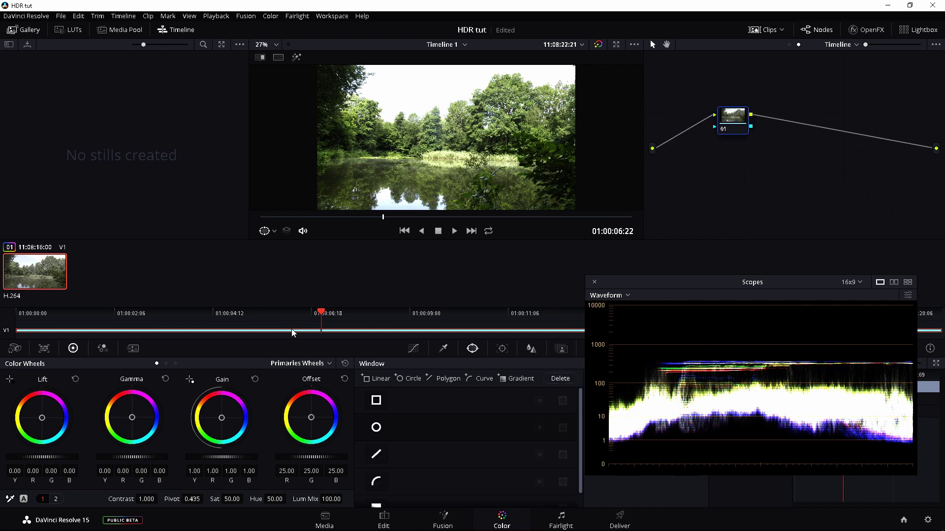
click(233, 499)
text(48)
key(Return)
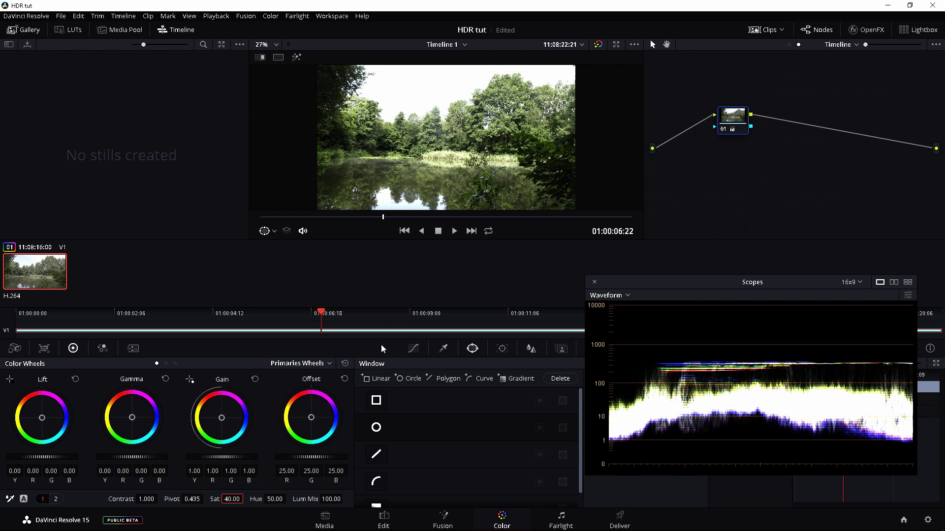
click(855, 45)
click(851, 60)
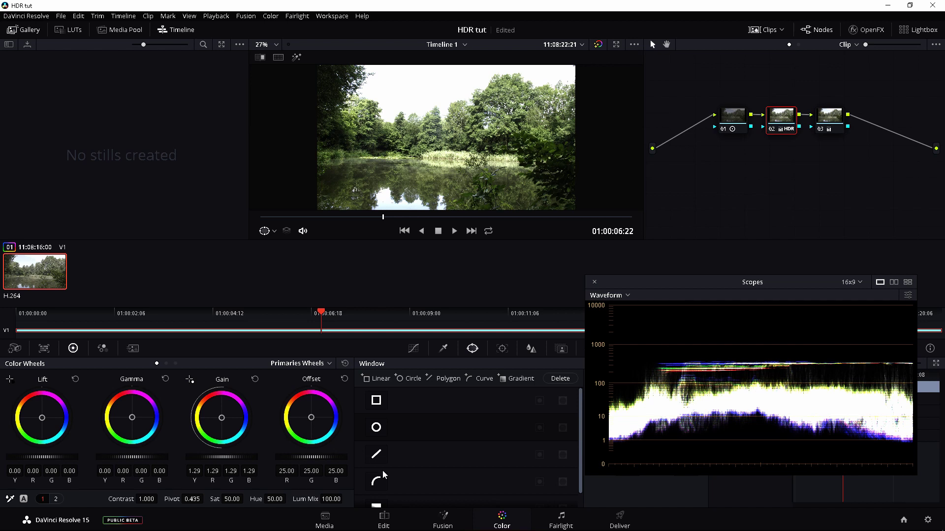
Step: On the Deliver page, keep QuickTime format and choose the DNxHR 444 10-bit codec
click(628, 518)
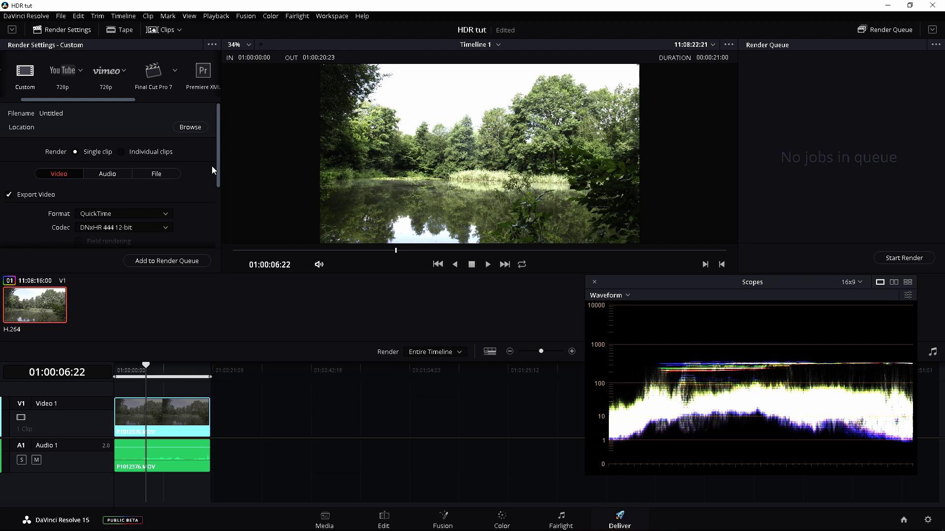
drag(131, 99, 44, 99)
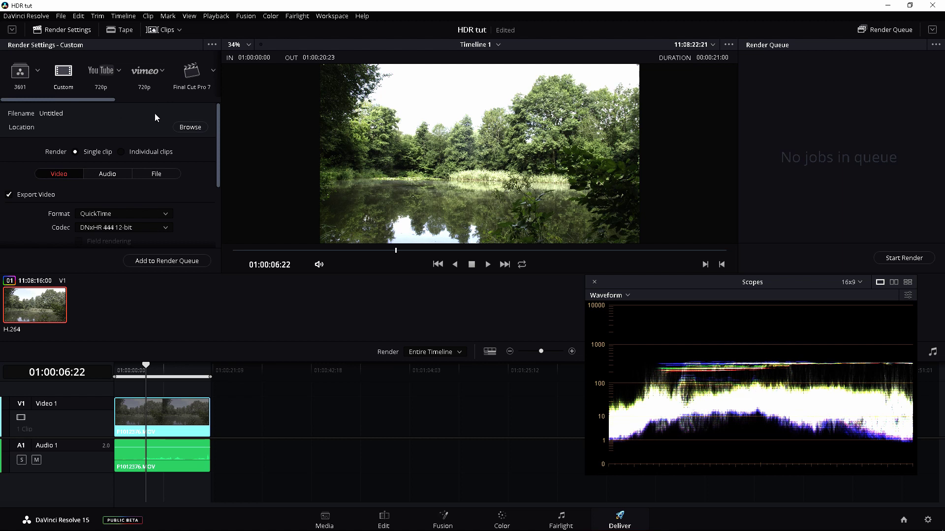
scroll(208, 167, down, 2)
click(131, 178)
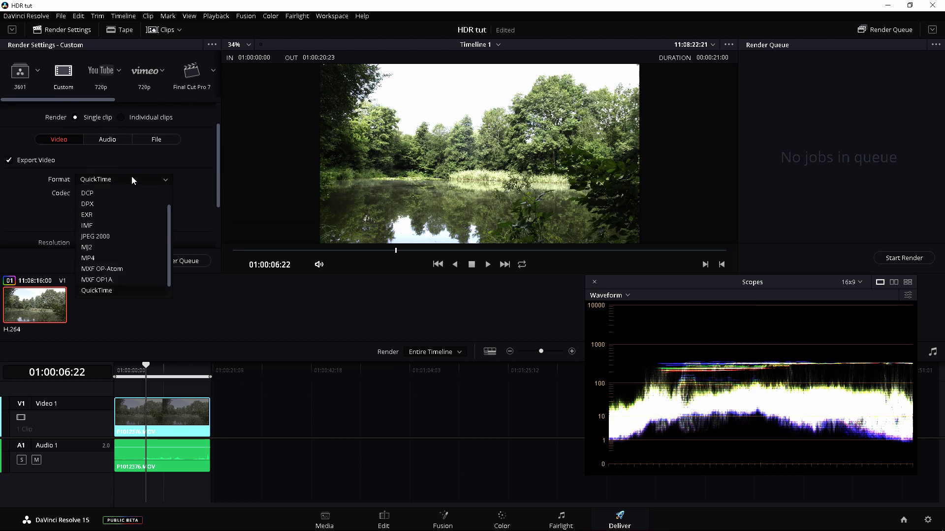
click(112, 290)
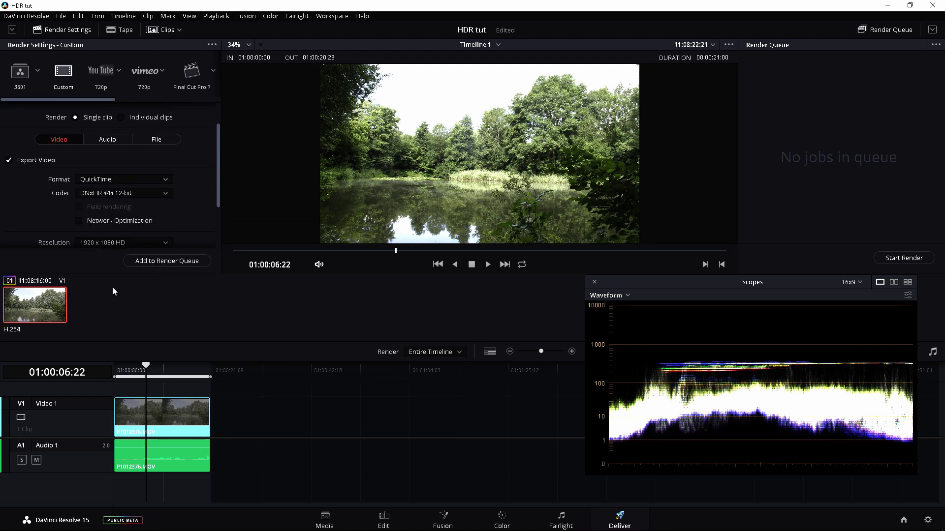
click(130, 193)
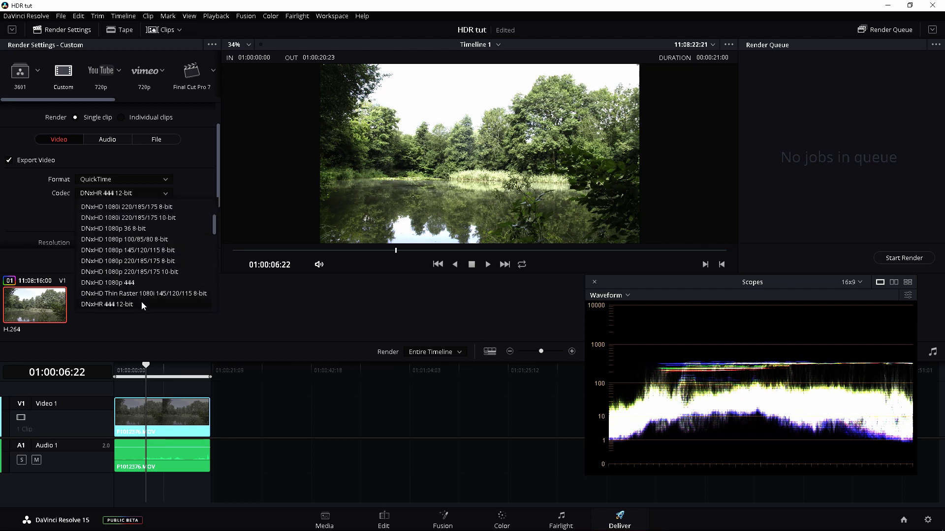
scroll(141, 305, down, 1)
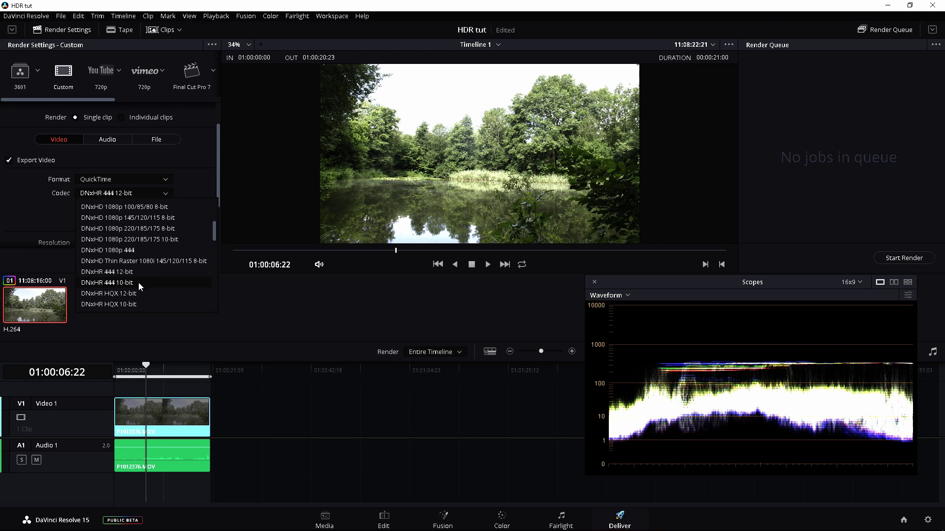
click(139, 285)
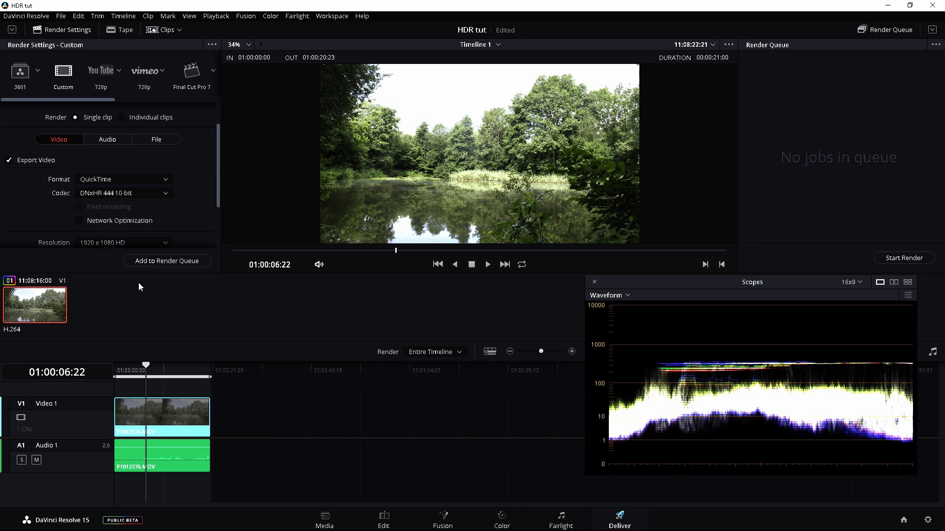
Step: In Advanced Settings, enable Force debayer to highest quality, then show the Audio settings
drag(220, 195, 215, 212)
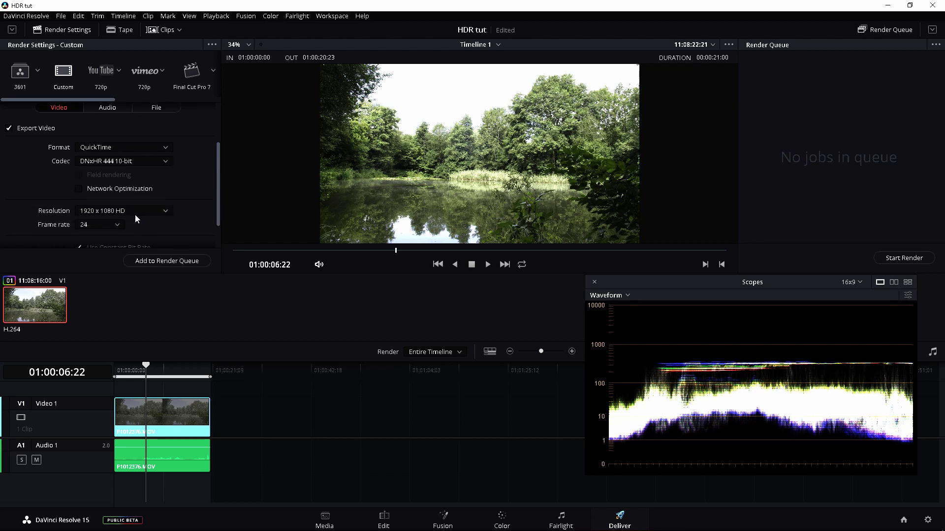
drag(220, 218, 216, 237)
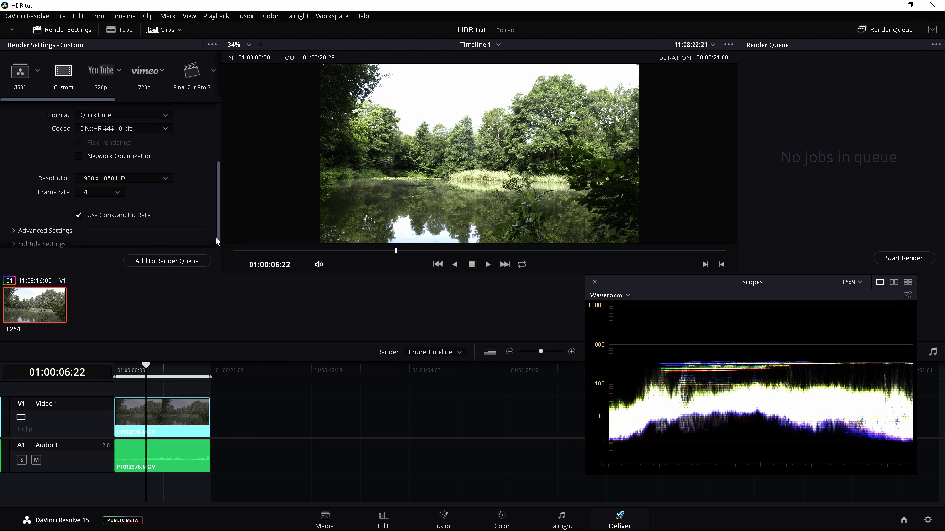
click(69, 230)
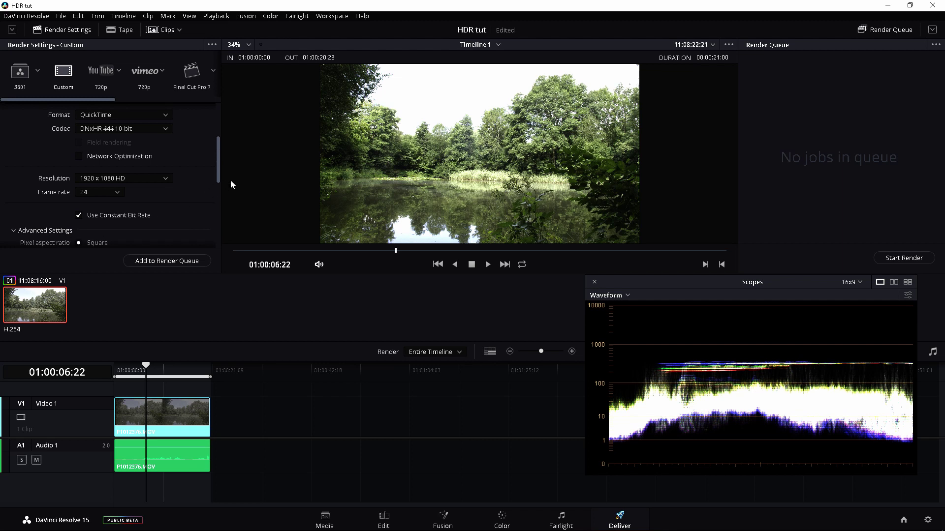
drag(222, 179, 216, 195)
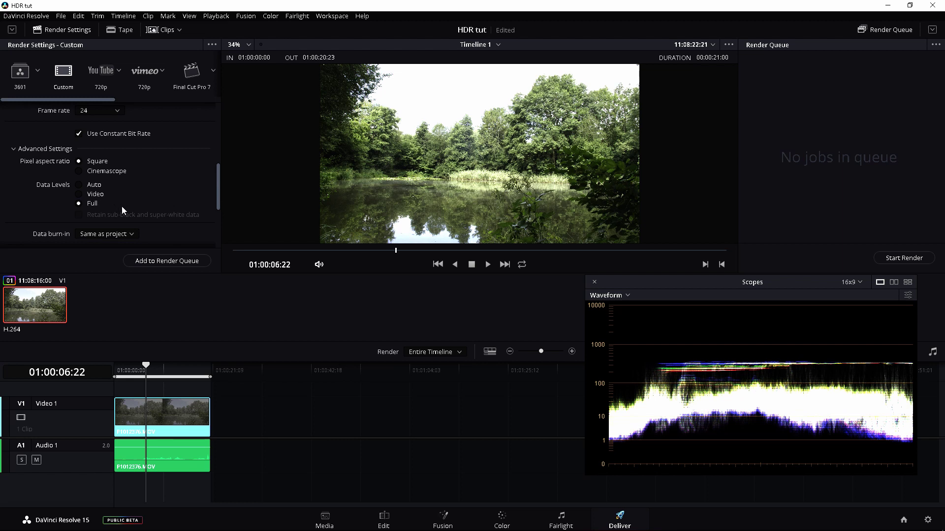
drag(214, 193, 216, 232)
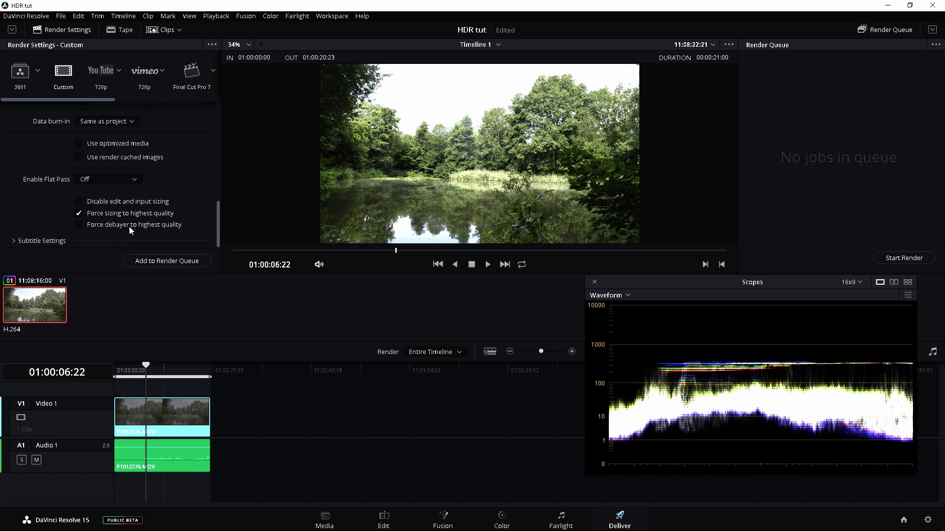
click(129, 227)
drag(218, 223, 220, 139)
click(117, 146)
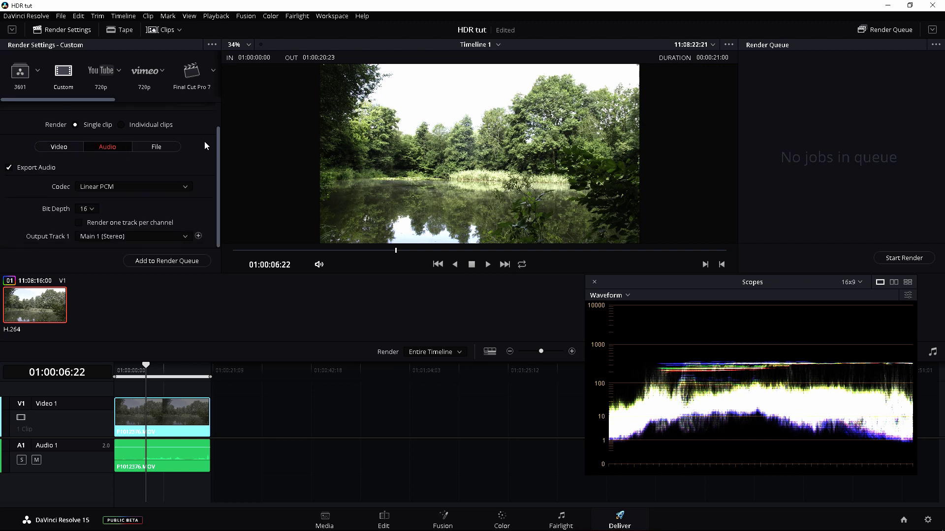
Step: Set the render location to E:\hDR and the custom file name to REadyforyoutube
click(165, 148)
scroll(223, 149, up, 1)
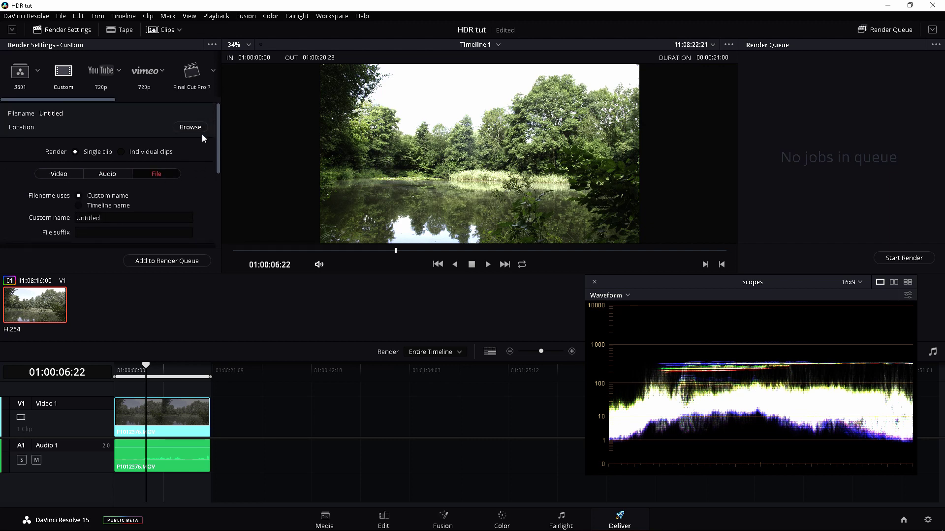
click(188, 128)
click(422, 207)
click(418, 195)
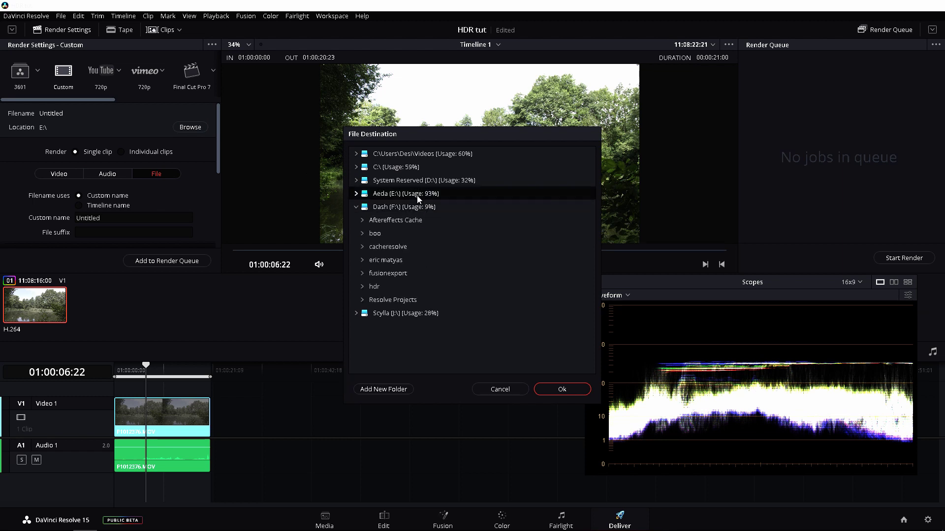
click(423, 247)
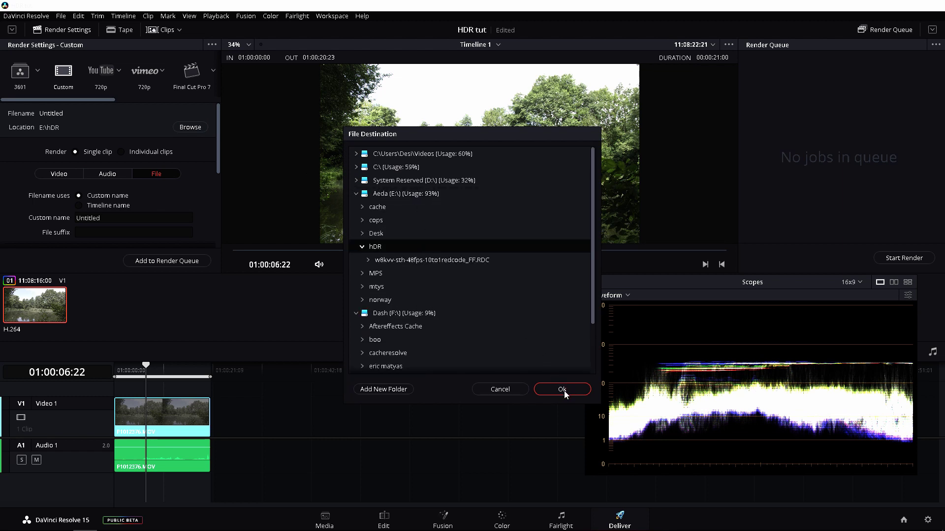
click(562, 389)
click(98, 218)
text(REadyforyou)
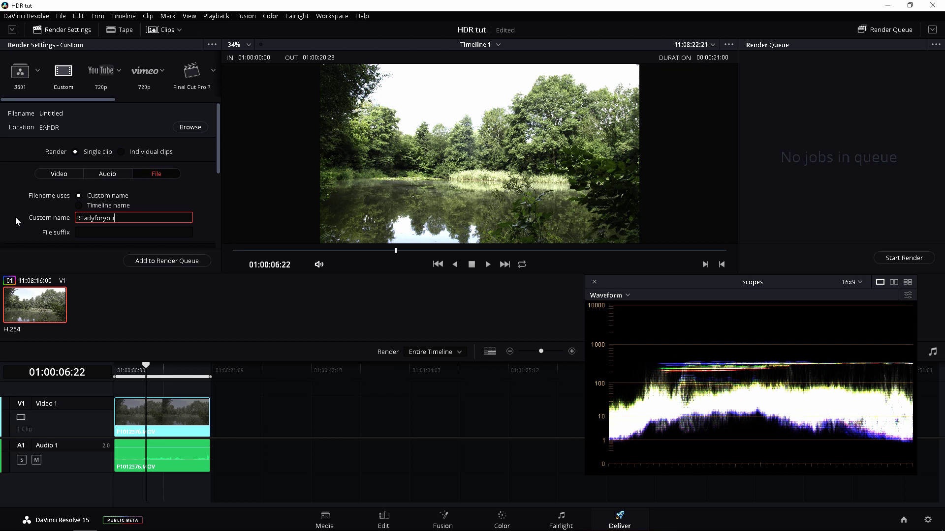
text(tube)
Step: Add the render to the queue as Job 1 for Timeline 1
click(160, 263)
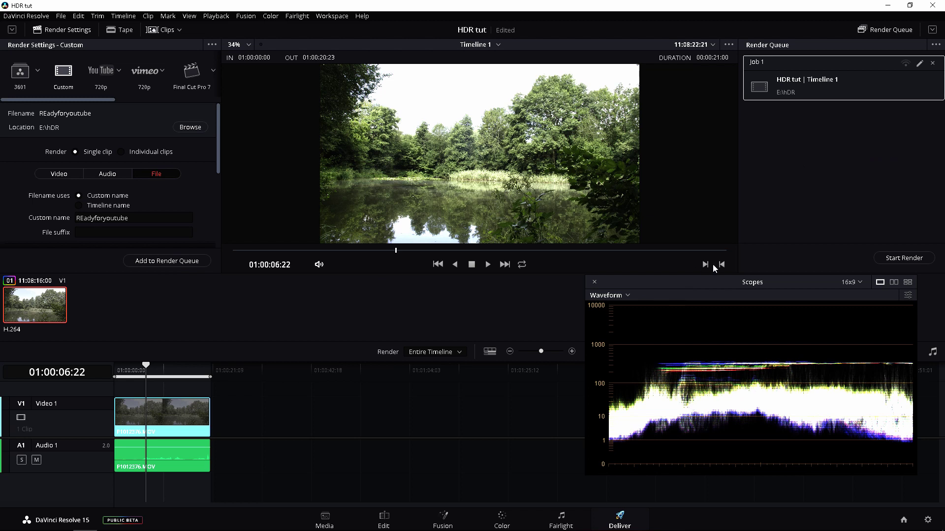